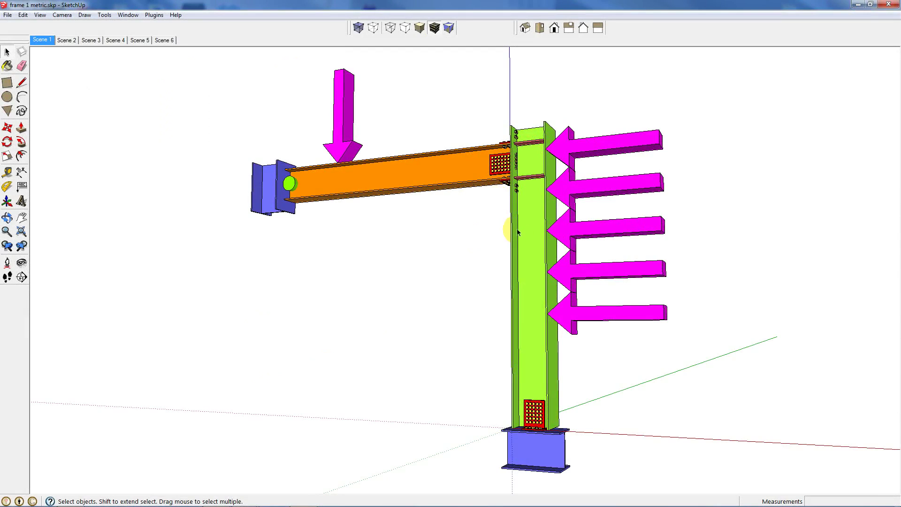
# Select the downward point load arrow and the three horizontal load arrows on the L-frame
pyautogui.click(343, 103)
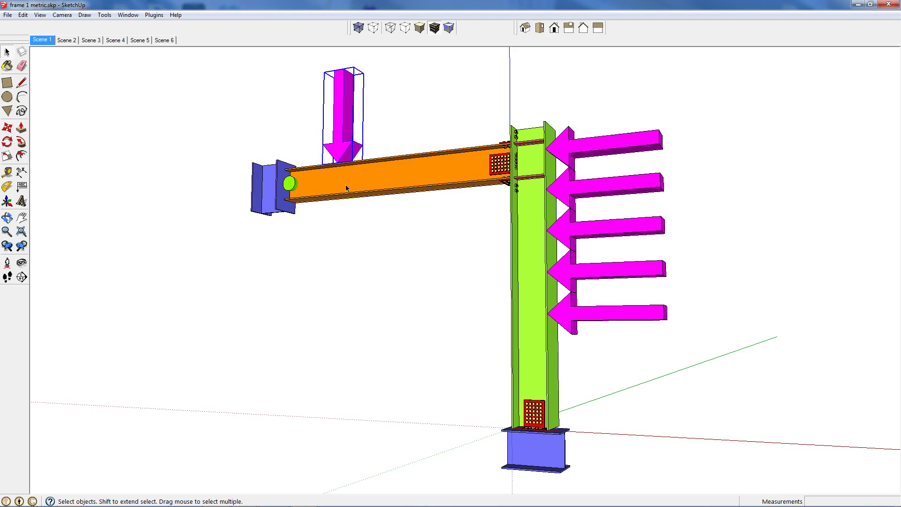
pyautogui.click(610, 143)
pyautogui.click(622, 193)
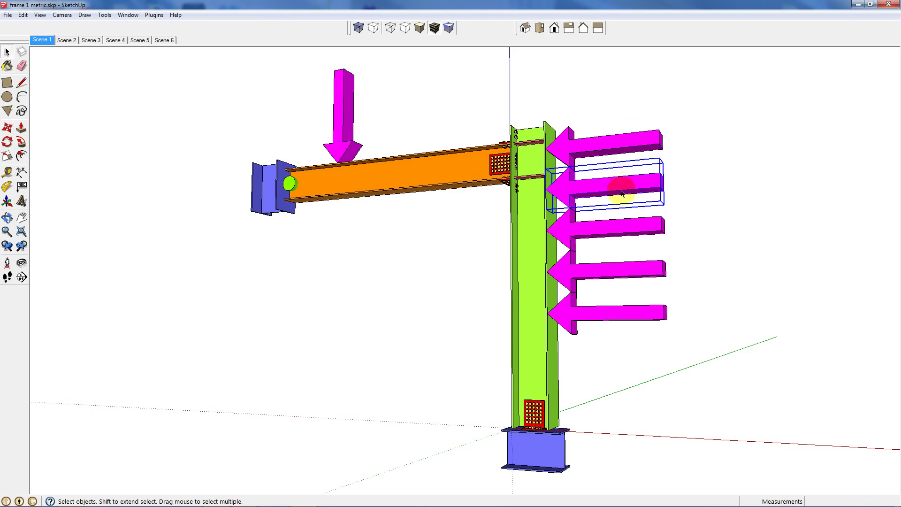
pyautogui.click(622, 226)
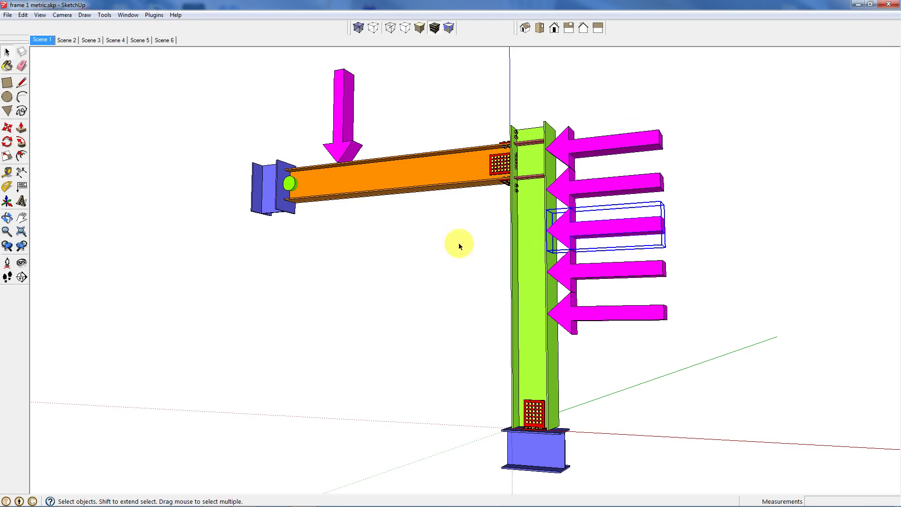
# Show Scene 2's column-base view, orbit to face the red base plate, then show Scene 3
pyautogui.click(66, 40)
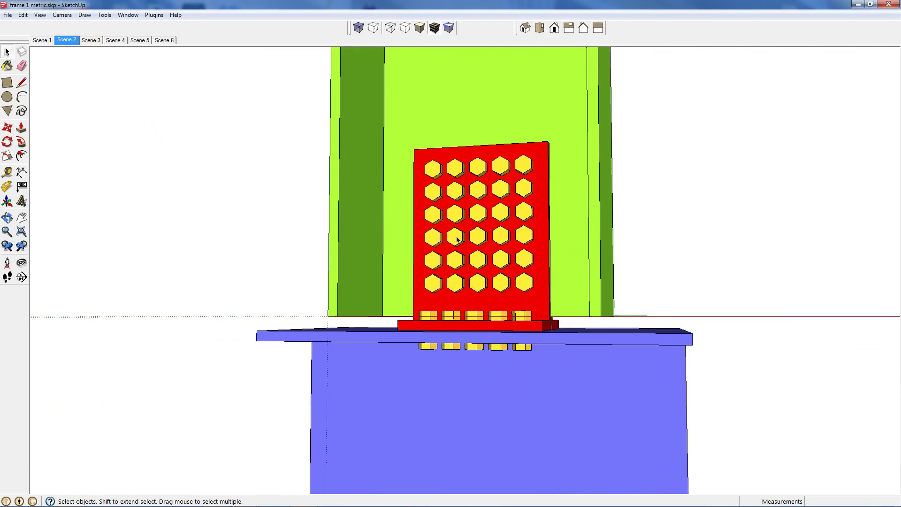
pyautogui.moveTo(458, 240); pyautogui.dragTo(513, 246, button='middle')
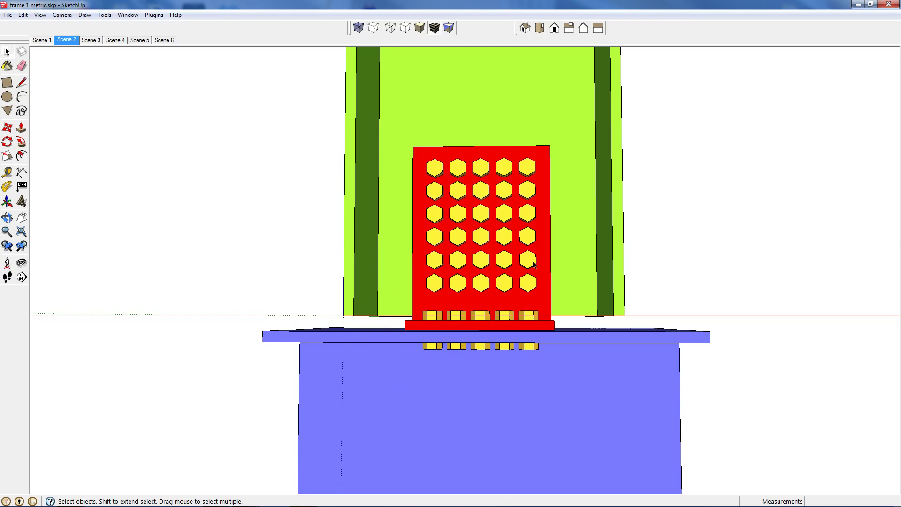
pyautogui.click(91, 41)
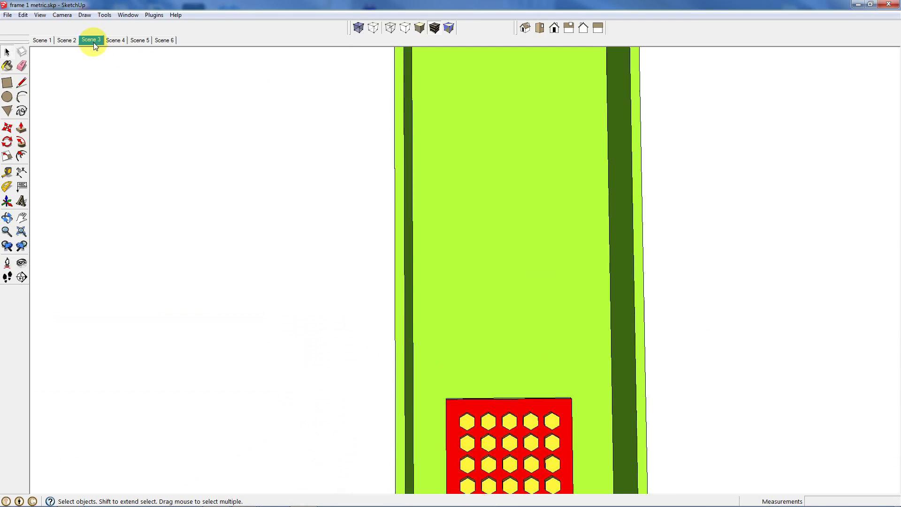
# Inspect the beam-column joint, then orbit Scene 4 to a near head-on view of the pinned beam end
pyautogui.click(124, 73)
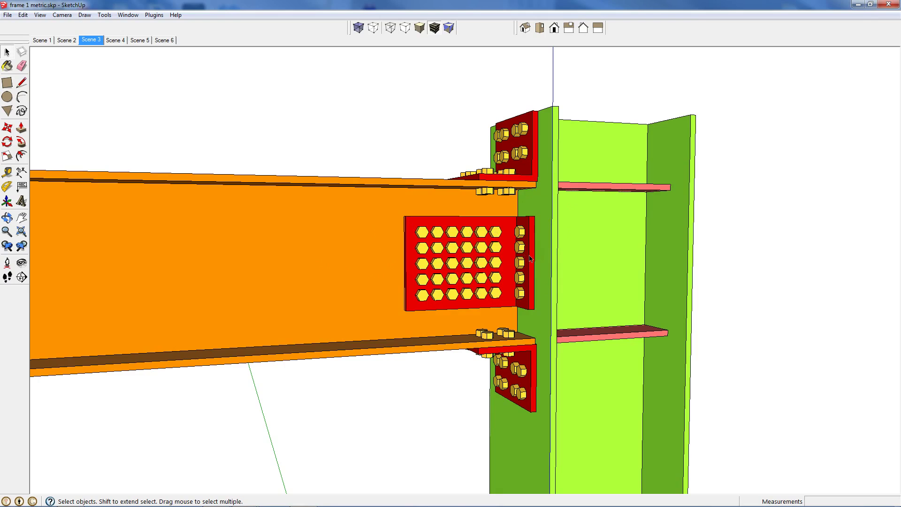
pyautogui.click(112, 42)
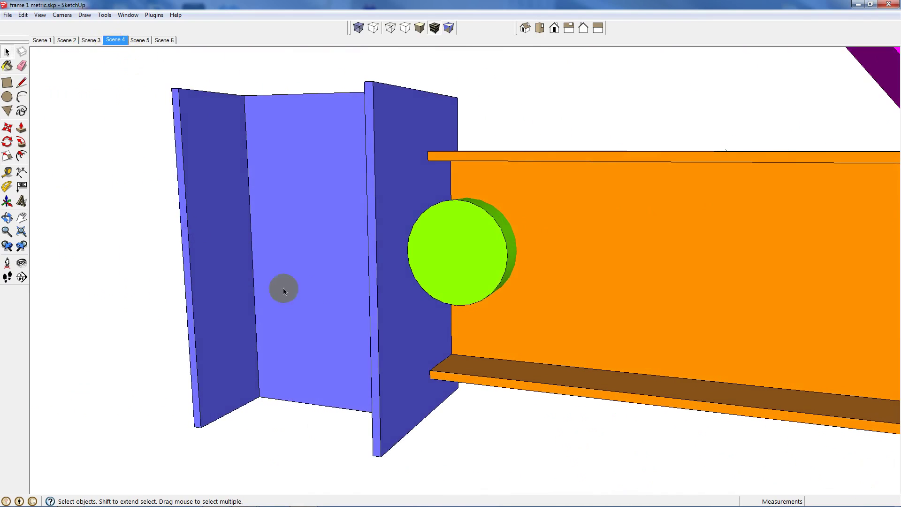
pyautogui.press('o')
pyautogui.moveTo(313, 274); pyautogui.dragTo(402, 246)
pyautogui.press('space')
# Show Scene 5's front view of support reactions and Scene 6's loaded perspective view
pyautogui.click(454, 111)
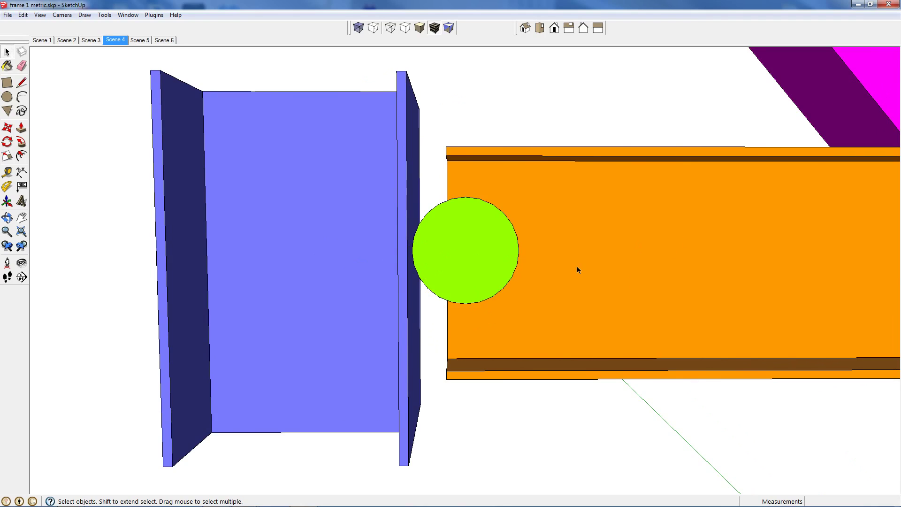
pyautogui.click(137, 42)
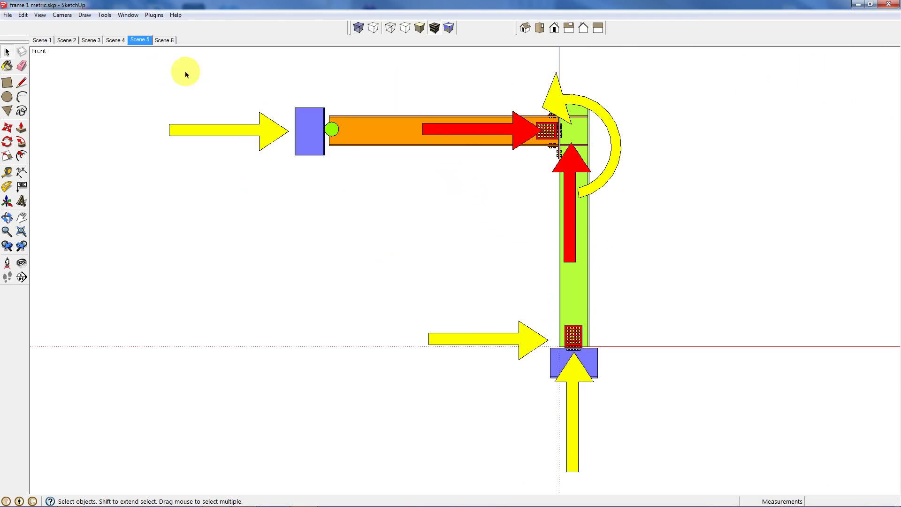
pyautogui.click(160, 41)
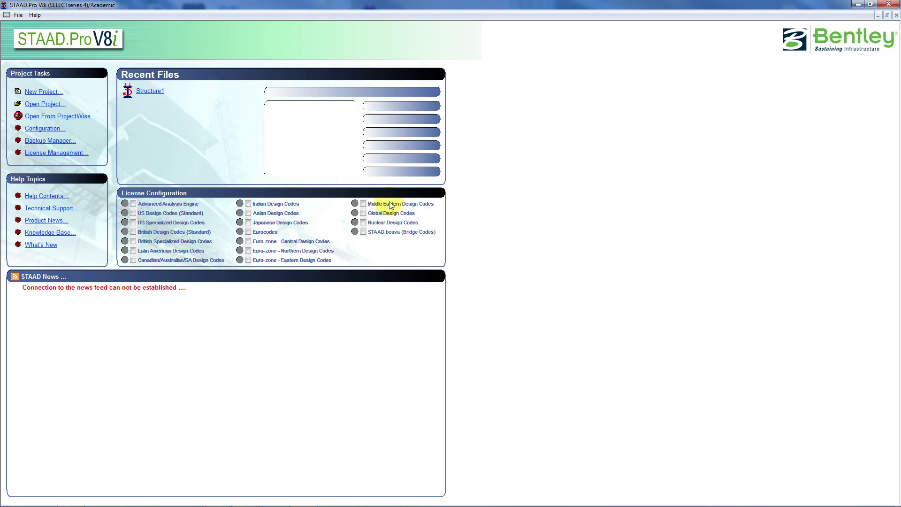
# Create a new Plane project in Meter and KiloNewton units, overwriting Structure1, with Add Beam selected
pyautogui.click(43, 91)
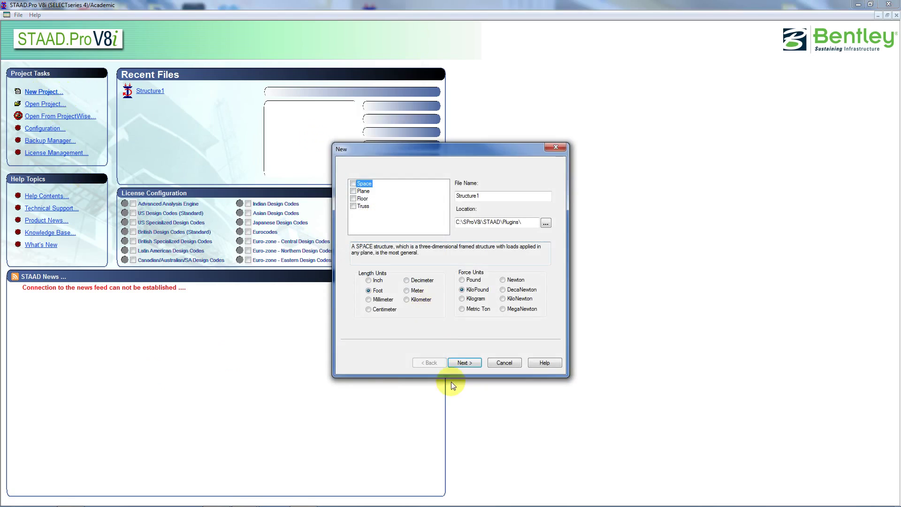
pyautogui.click(406, 290)
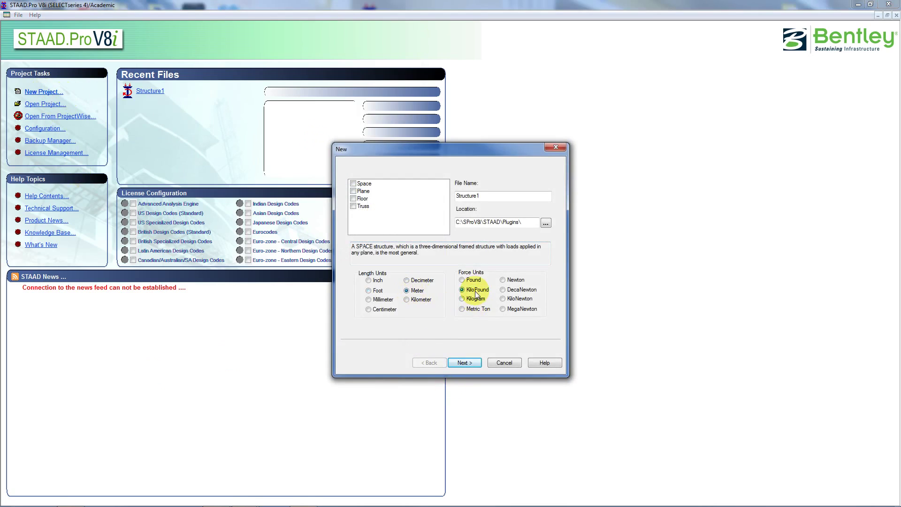
pyautogui.click(503, 299)
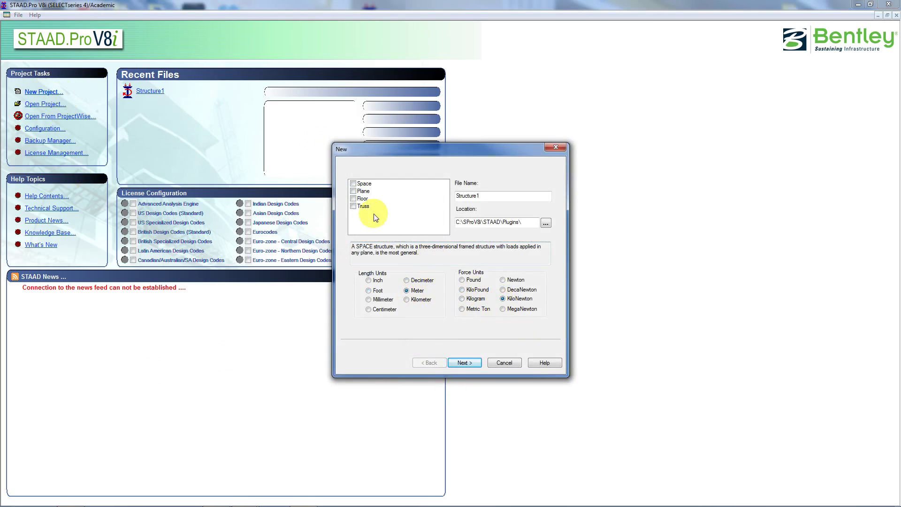
pyautogui.click(353, 191)
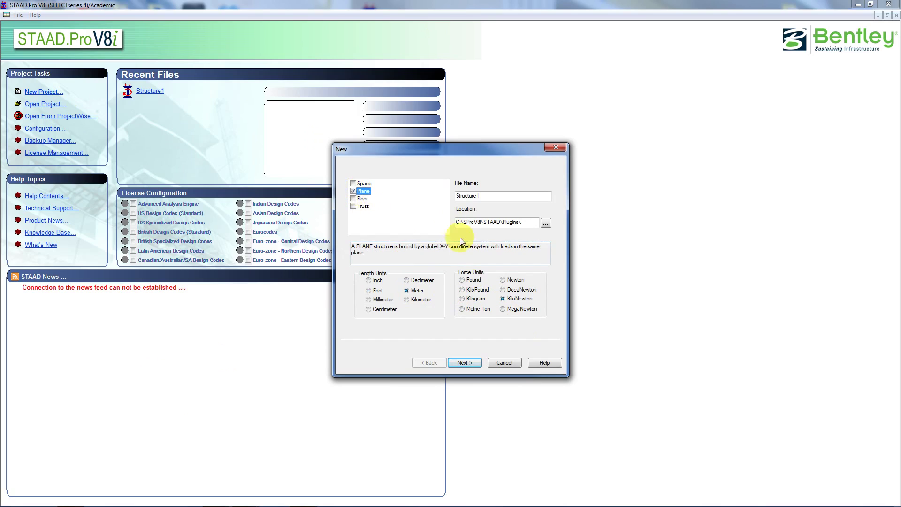
pyautogui.click(471, 363)
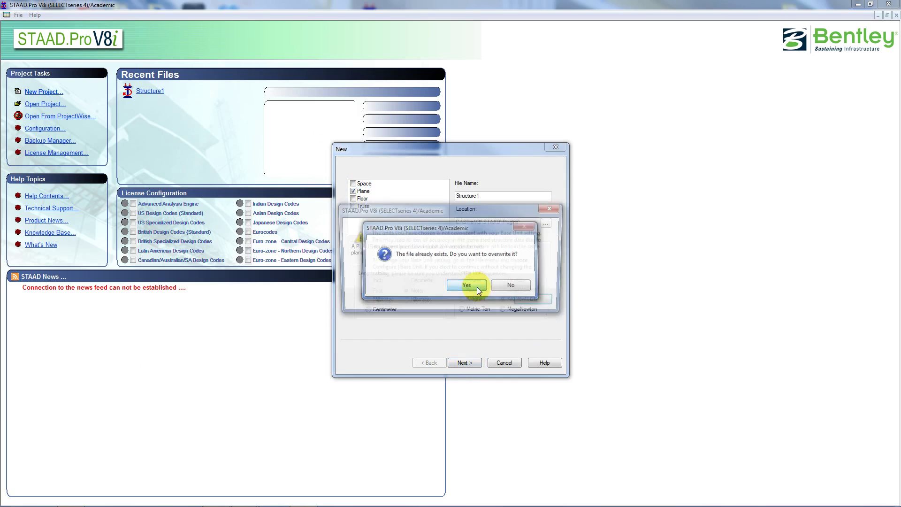
pyautogui.click(472, 284)
pyautogui.click(538, 302)
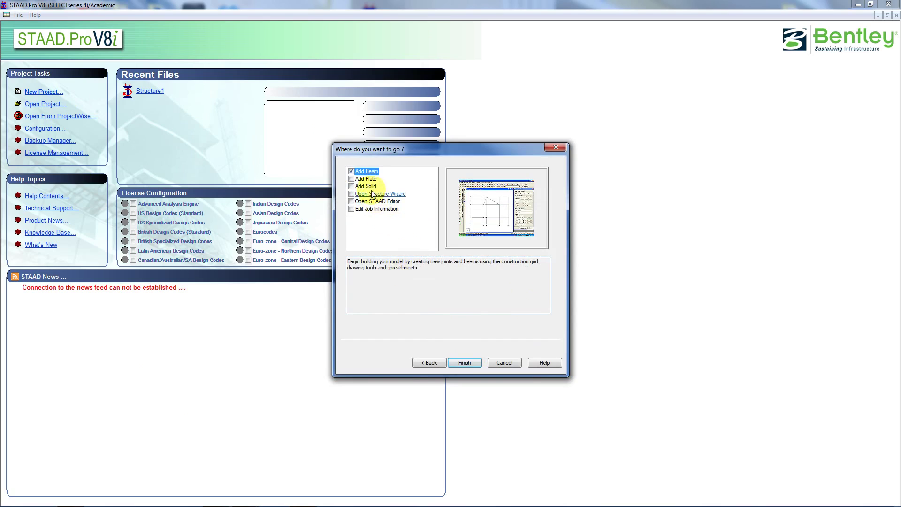
pyautogui.click(467, 362)
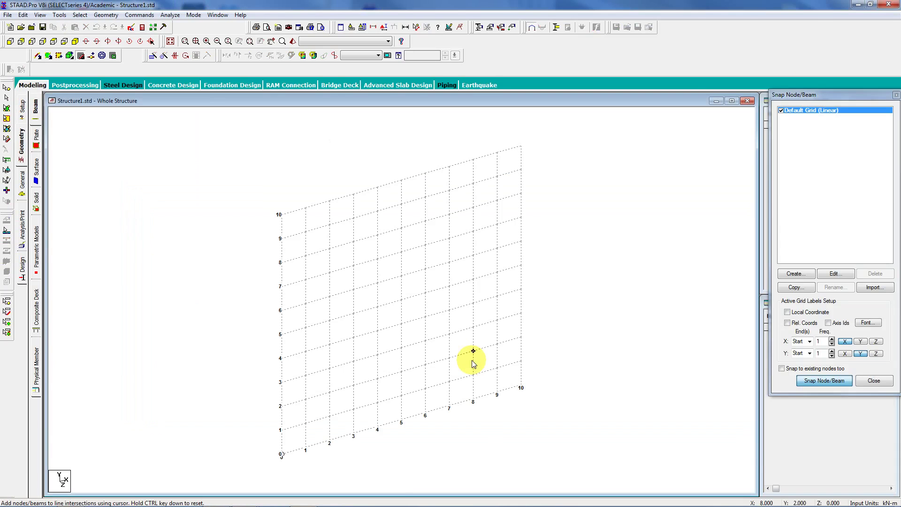
# Place three nodes at (0,16), (12,16) and (12,0) m in the front XY view
pyautogui.click(9, 42)
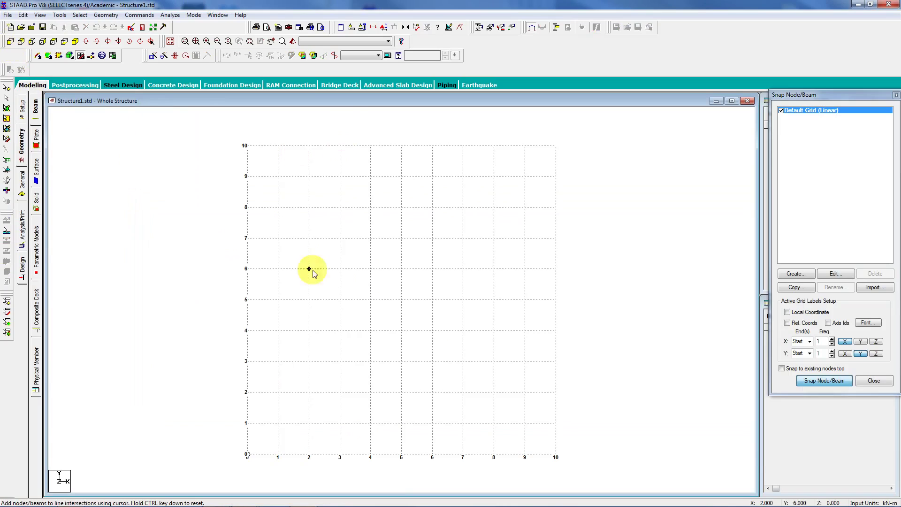
pyautogui.click(605, 136)
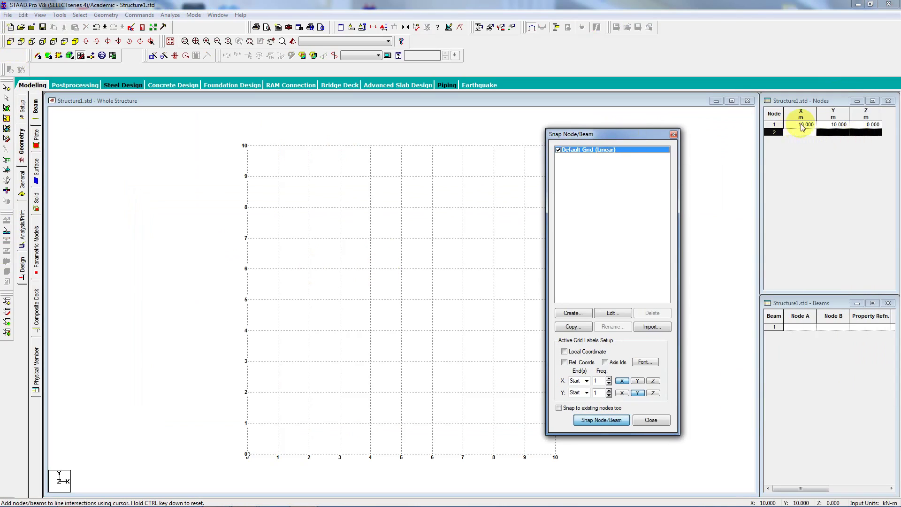
pyautogui.click(803, 124)
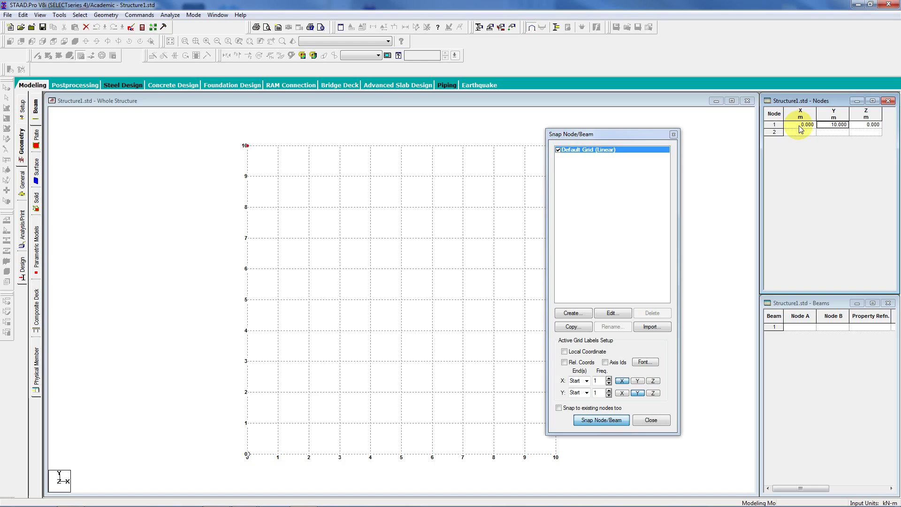
pyautogui.write('16')
pyautogui.press('Return')
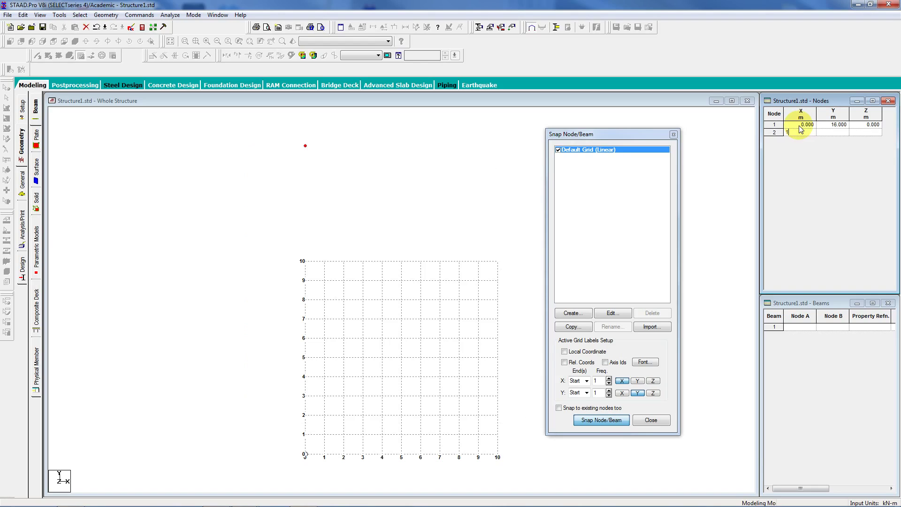
pyautogui.write('12')
pyautogui.press('Return')
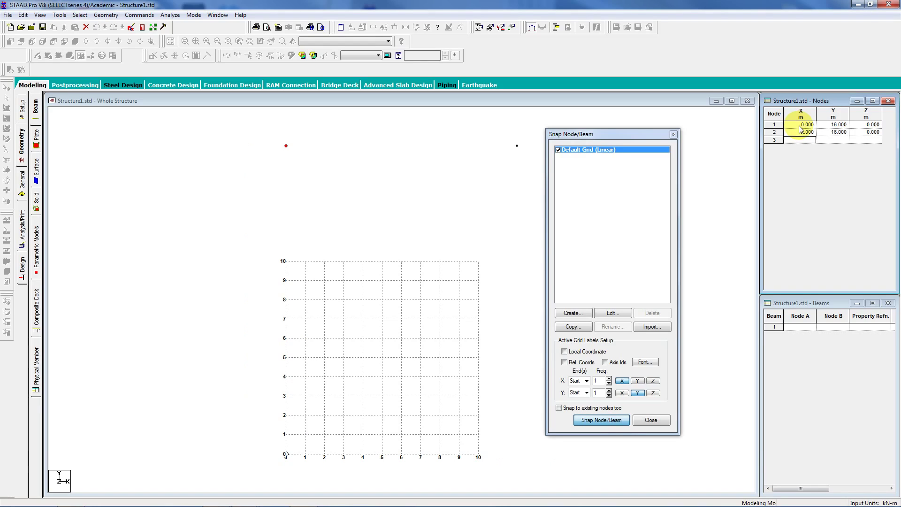
pyautogui.write('12')
pyautogui.press('Return')
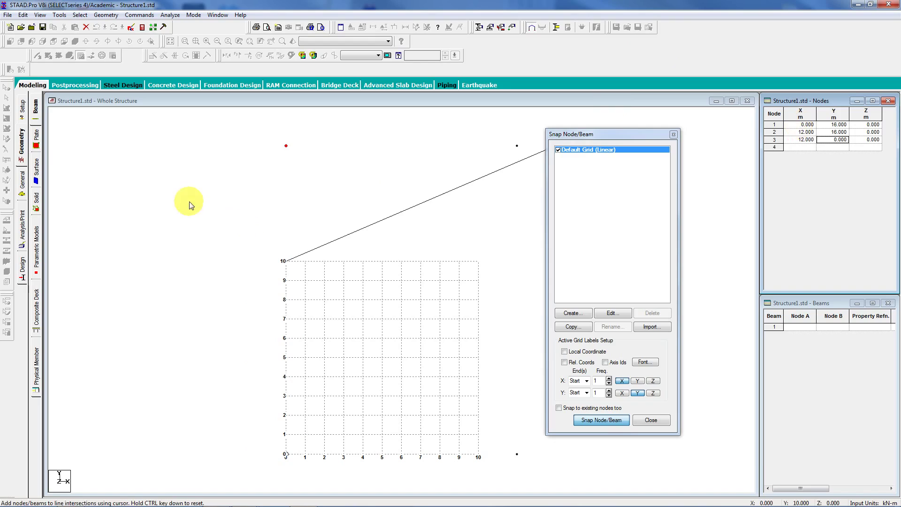
pyautogui.click(22, 110)
pyautogui.click(22, 145)
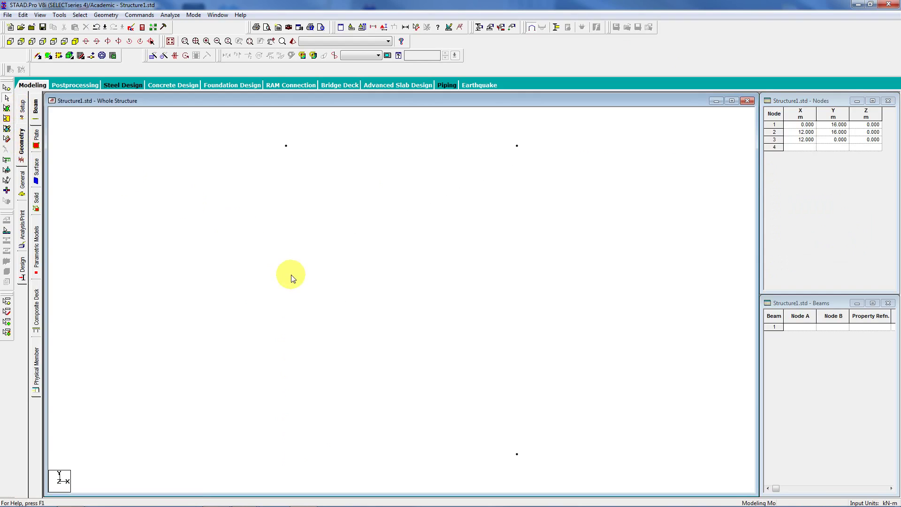
# Draw two beams joining node 1 to node 2 and node 2 down to node 3
pyautogui.click(37, 55)
pyautogui.click(285, 146)
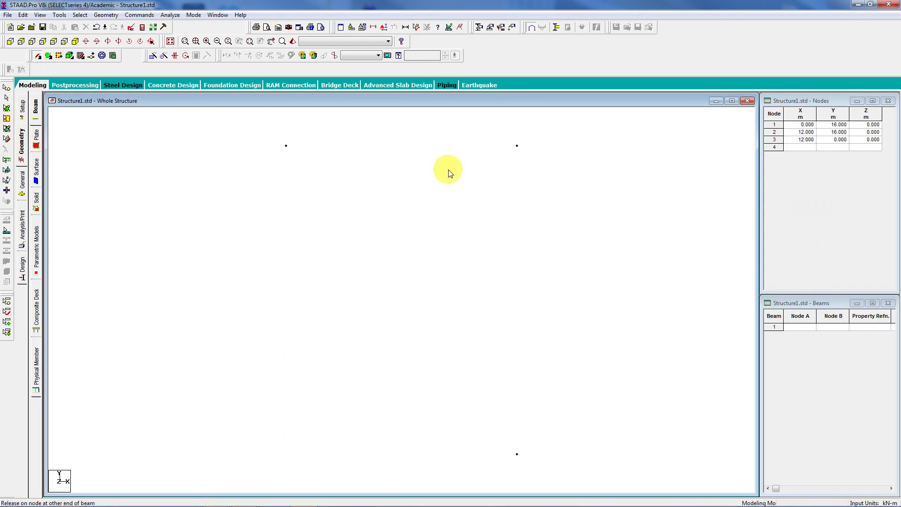
pyautogui.click(516, 146)
pyautogui.moveTo(517, 147); pyautogui.dragTo(517, 453)
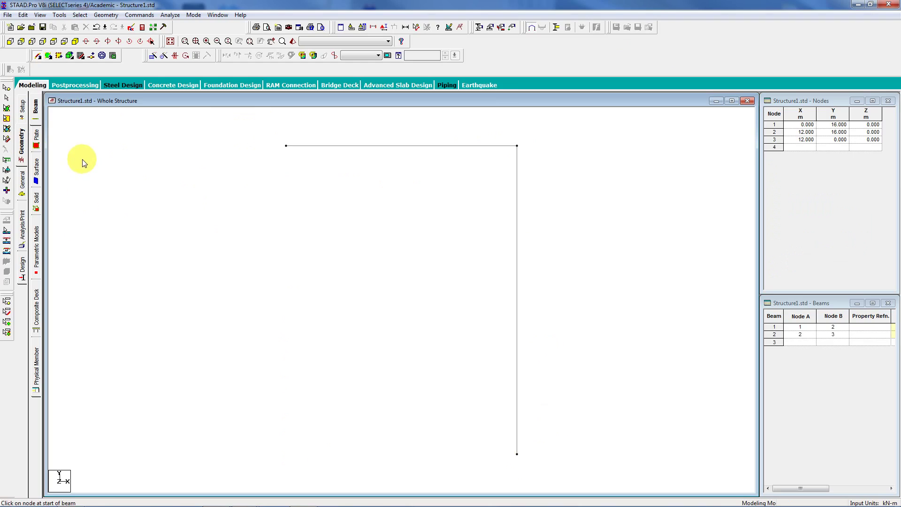
pyautogui.click(21, 182)
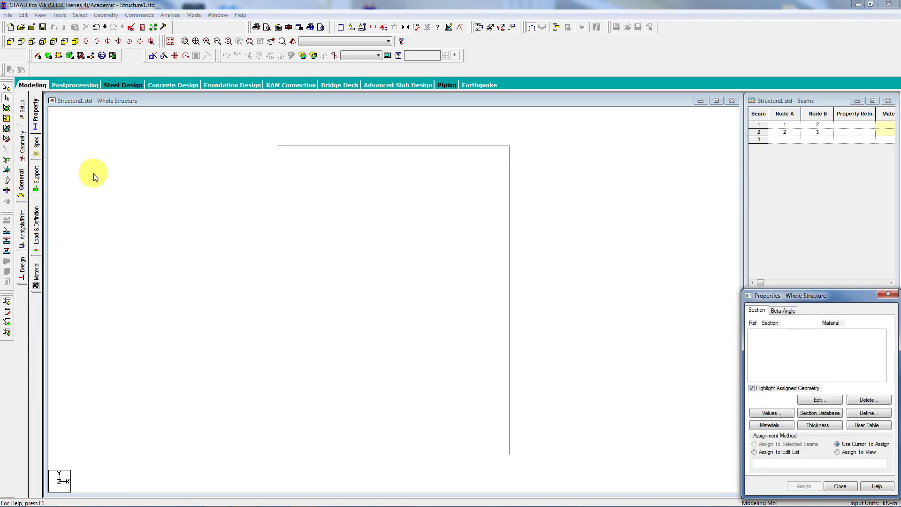
# Assign the W6X15 steel section to both beams
pyautogui.moveTo(241, 130); pyautogui.dragTo(606, 474)
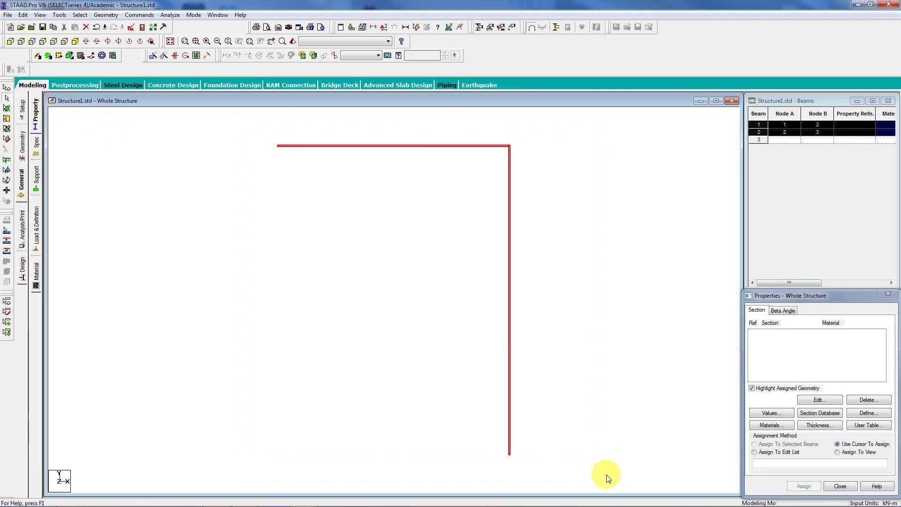
pyautogui.click(820, 413)
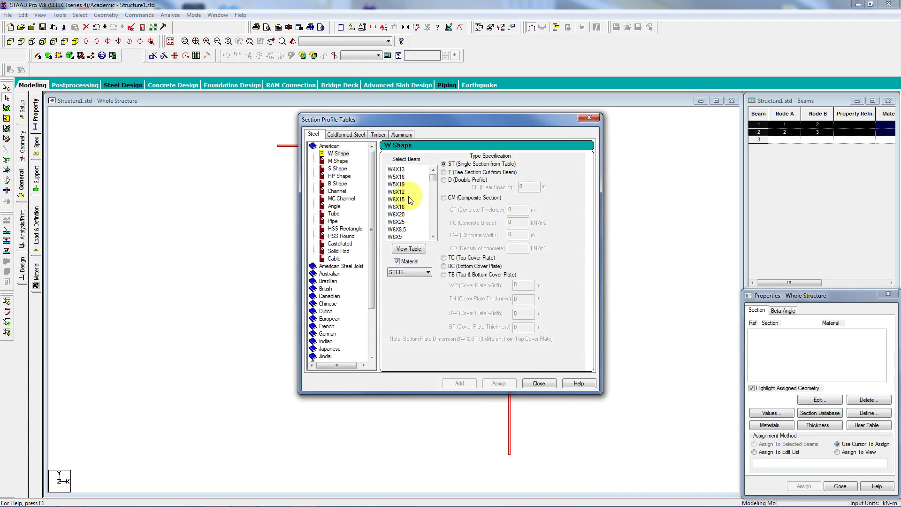
pyautogui.click(397, 200)
pyautogui.click(502, 384)
pyautogui.click(538, 383)
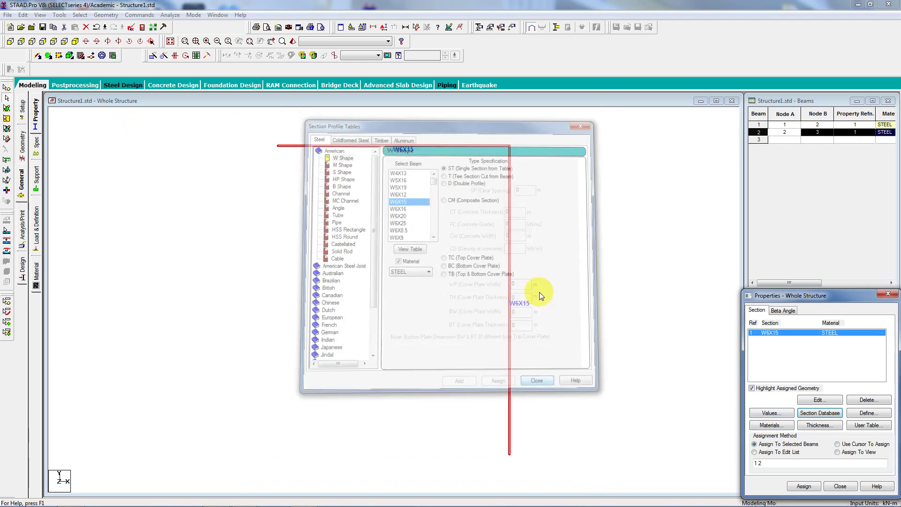
# Create a pinned support and assign it to bottom node 3
pyautogui.click(36, 177)
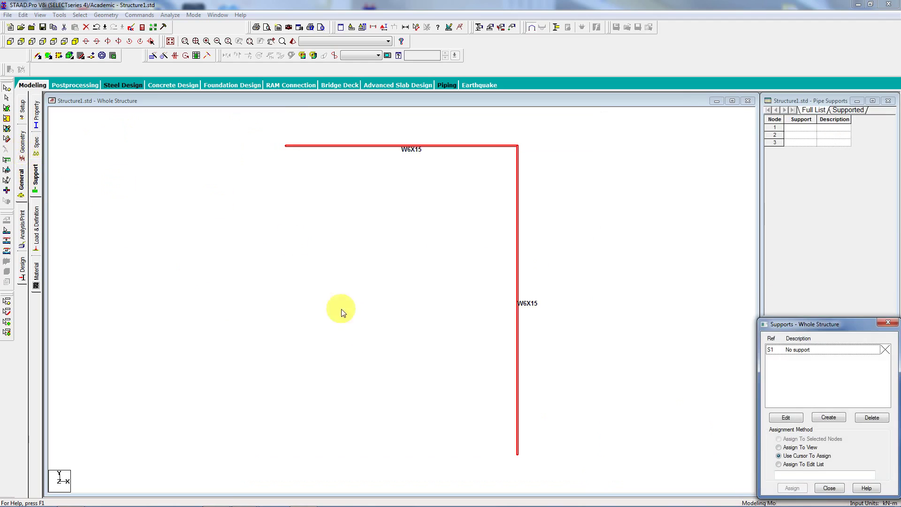
pyautogui.moveTo(455, 395); pyautogui.dragTo(563, 473)
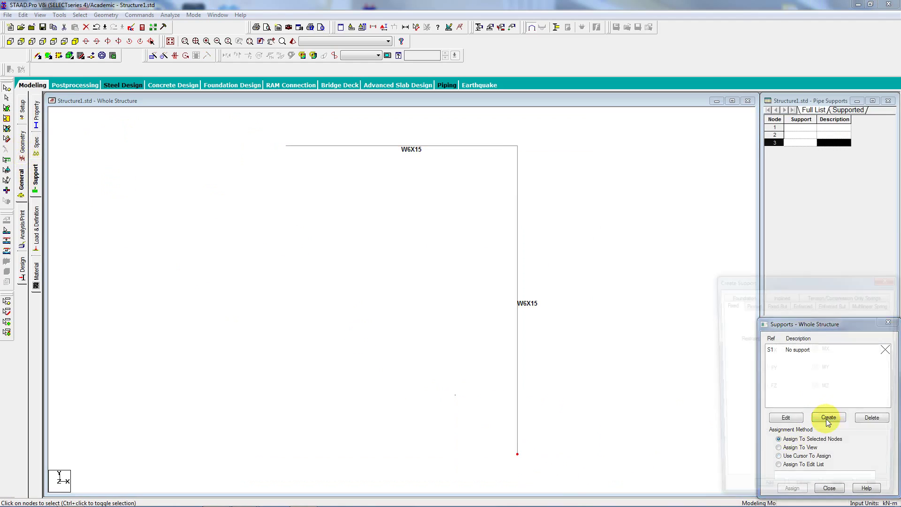
pyautogui.click(828, 417)
pyautogui.click(760, 305)
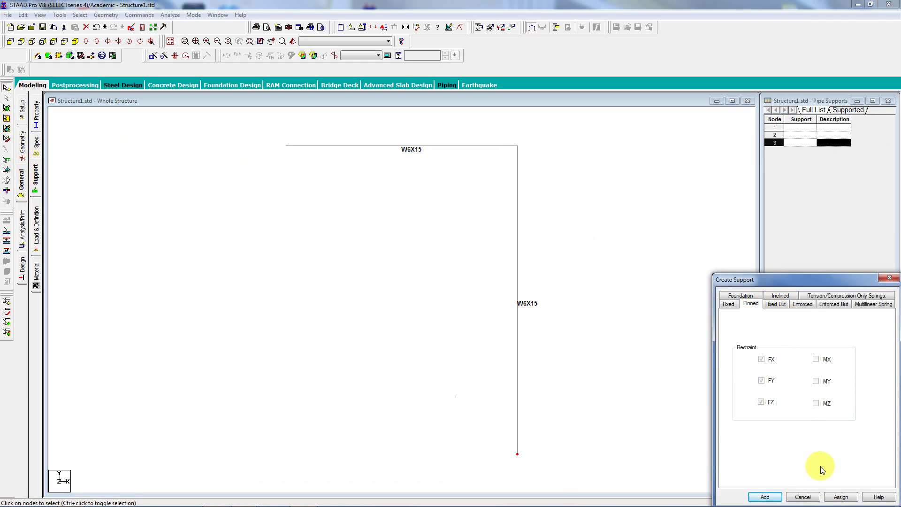
pyautogui.click(841, 495)
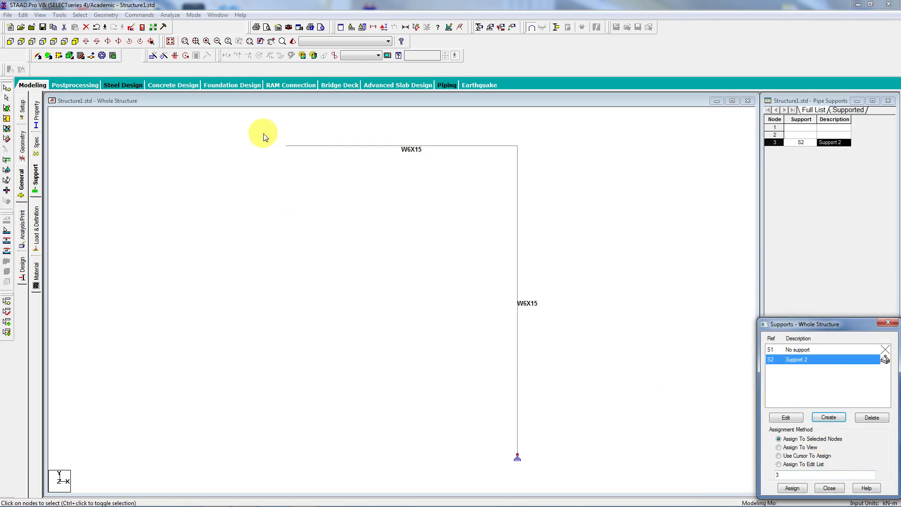
# Add a support at node 1 releasing FY, FZ, MY and MZ
pyautogui.moveTo(261, 134); pyautogui.dragTo(308, 173)
pyautogui.click(828, 417)
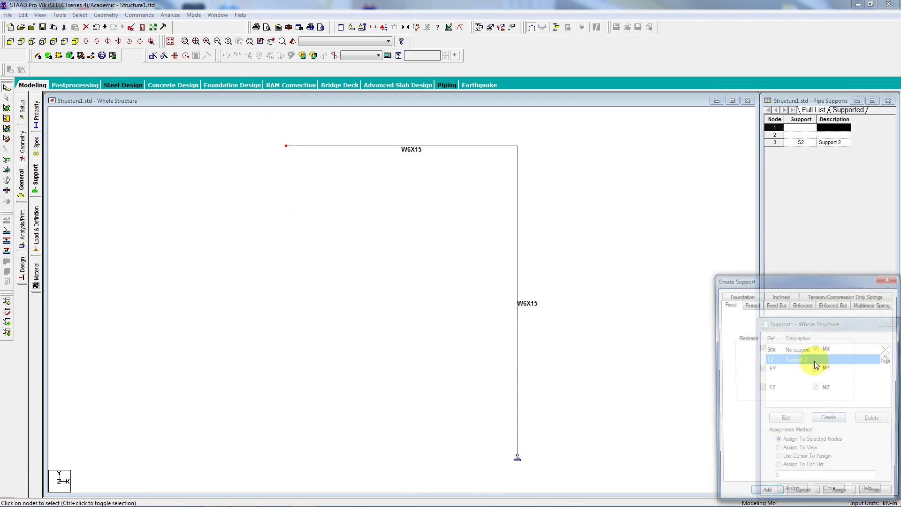
pyautogui.moveTo(797, 277); pyautogui.dragTo(678, 212)
pyautogui.click(718, 239)
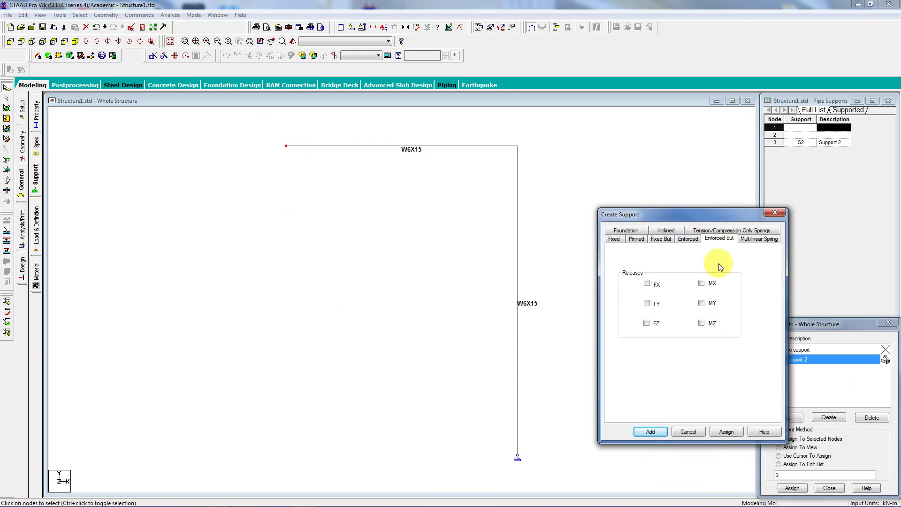
pyautogui.click(646, 303)
pyautogui.click(646, 322)
pyautogui.click(700, 323)
pyautogui.click(701, 303)
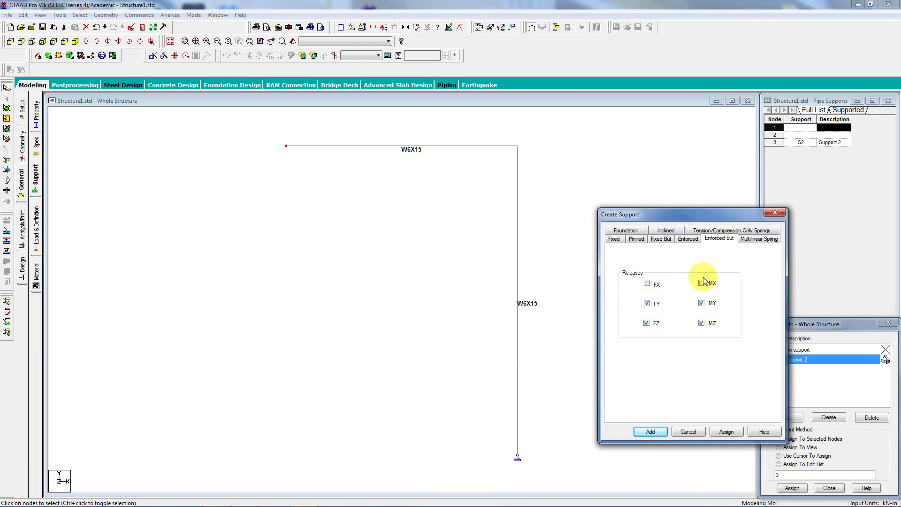
pyautogui.click(726, 432)
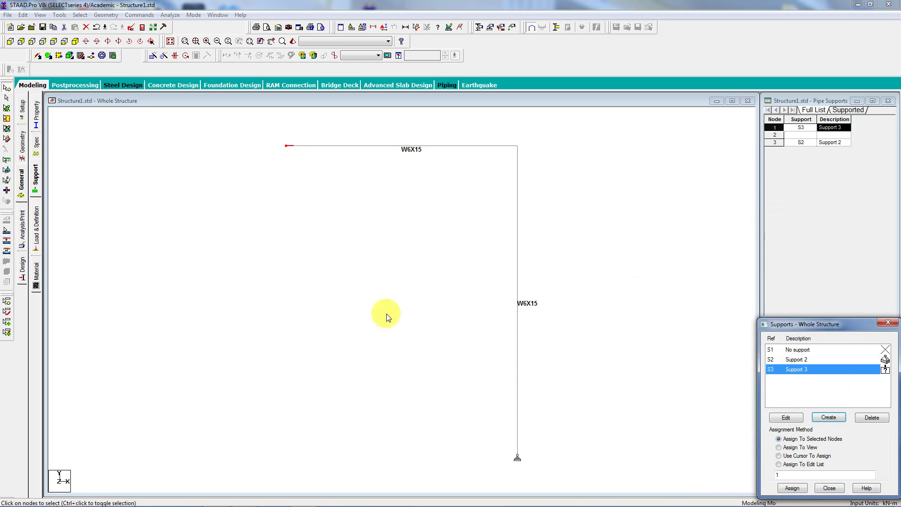
# Create the primary load case LOAD CASE 1
pyautogui.click(36, 215)
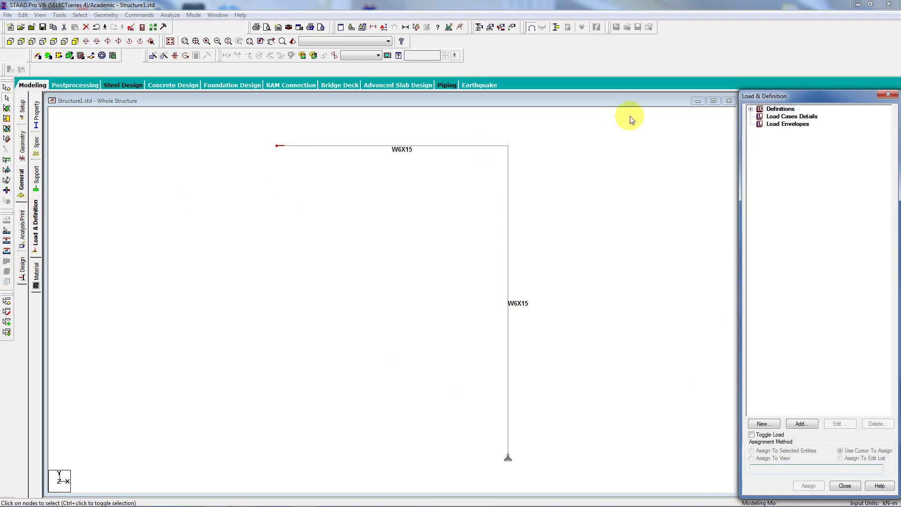
pyautogui.click(793, 117)
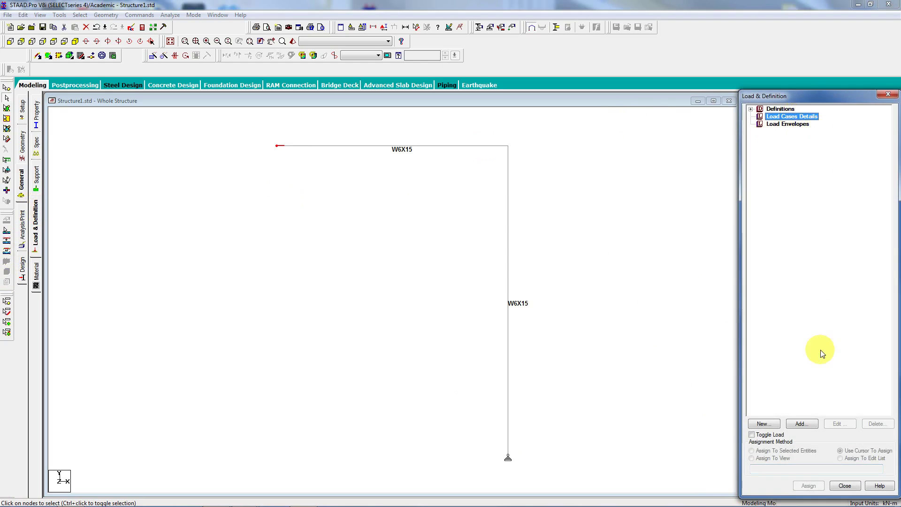
pyautogui.click(763, 424)
pyautogui.click(272, 113)
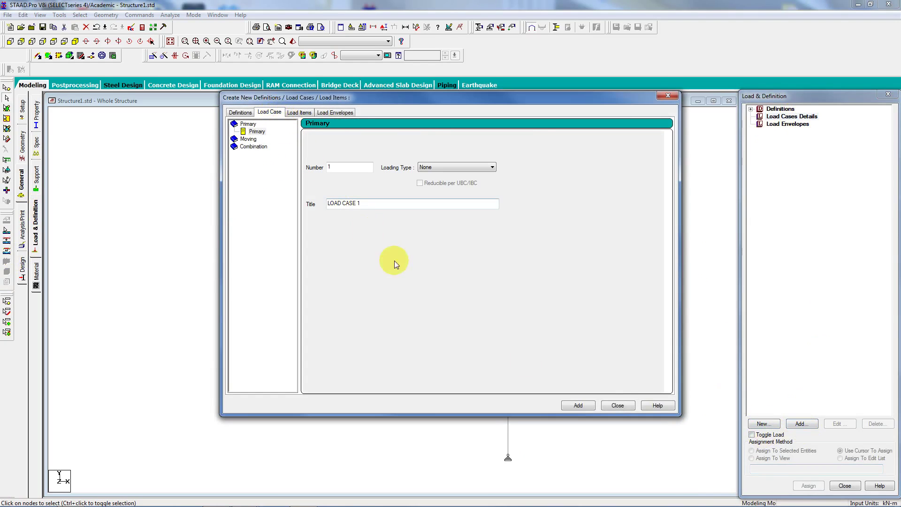
pyautogui.click(593, 406)
pyautogui.click(619, 406)
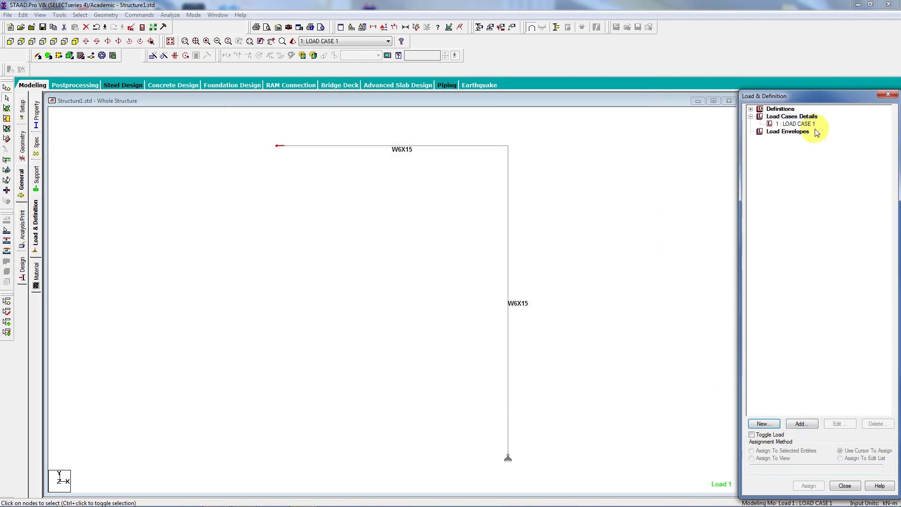
# Add a uniform member force W1 = -4 kN/m starting at d1 = 4 m to LOAD CASE 1
pyautogui.click(807, 125)
pyautogui.click(800, 423)
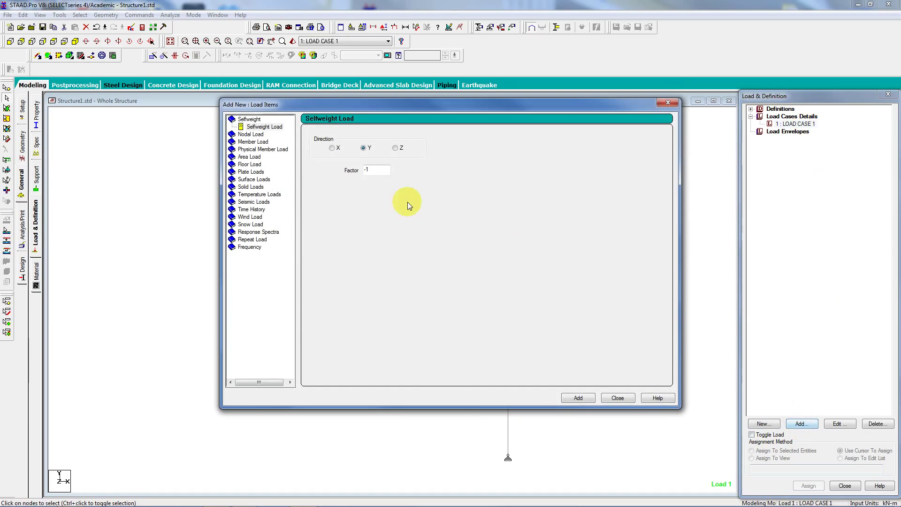
pyautogui.click(253, 142)
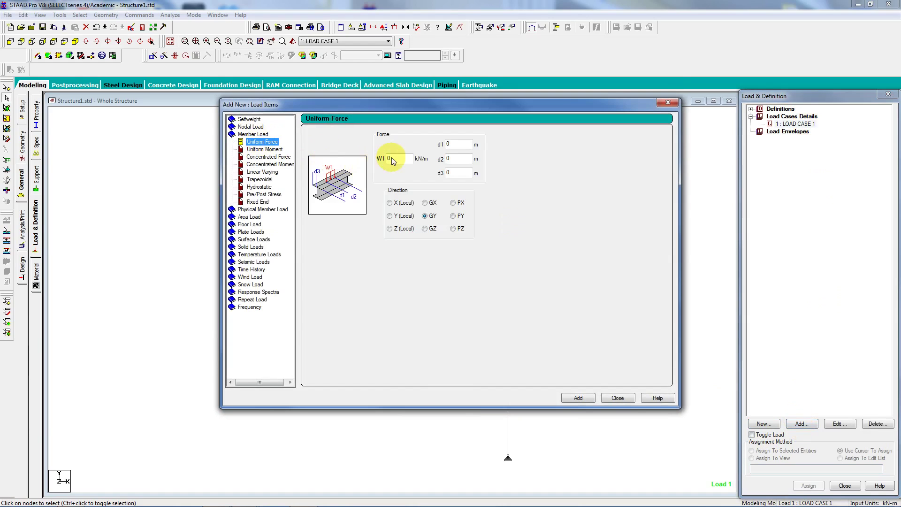
pyautogui.click(261, 141)
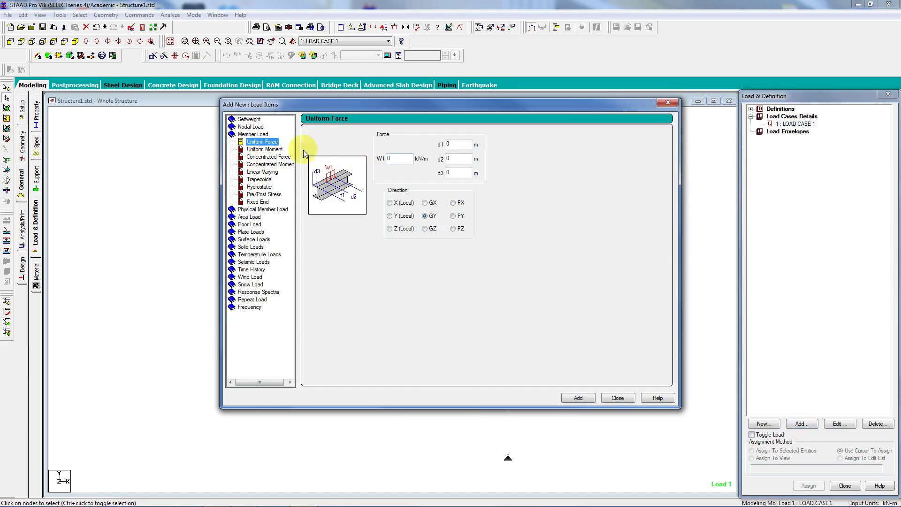
pyautogui.doubleClick(410, 160)
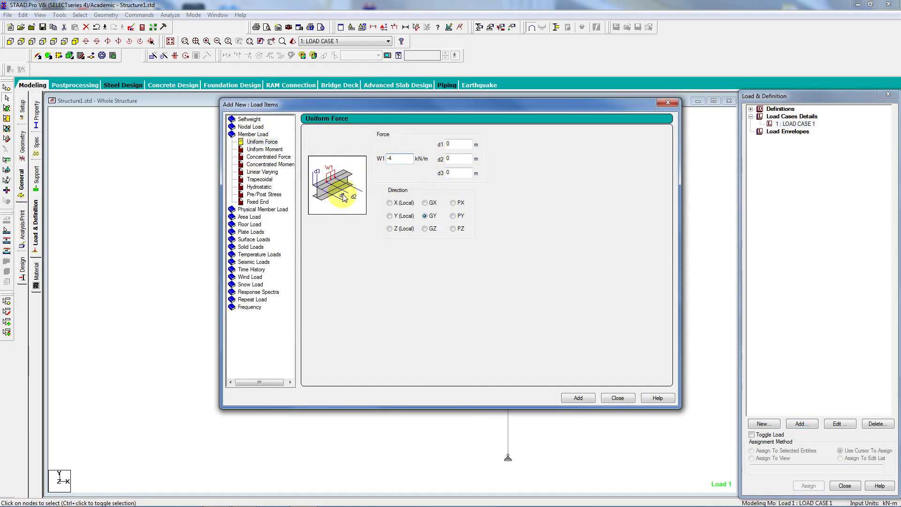
pyautogui.doubleClick(449, 144)
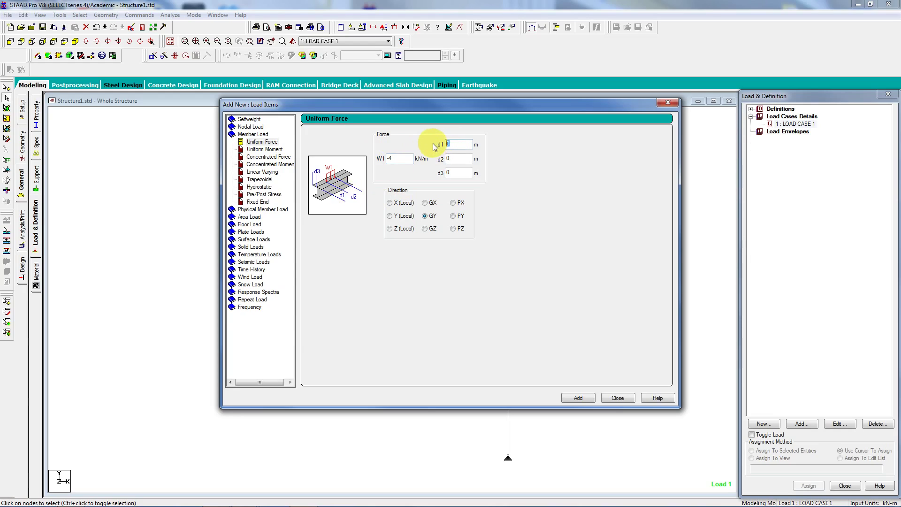
pyautogui.click(578, 397)
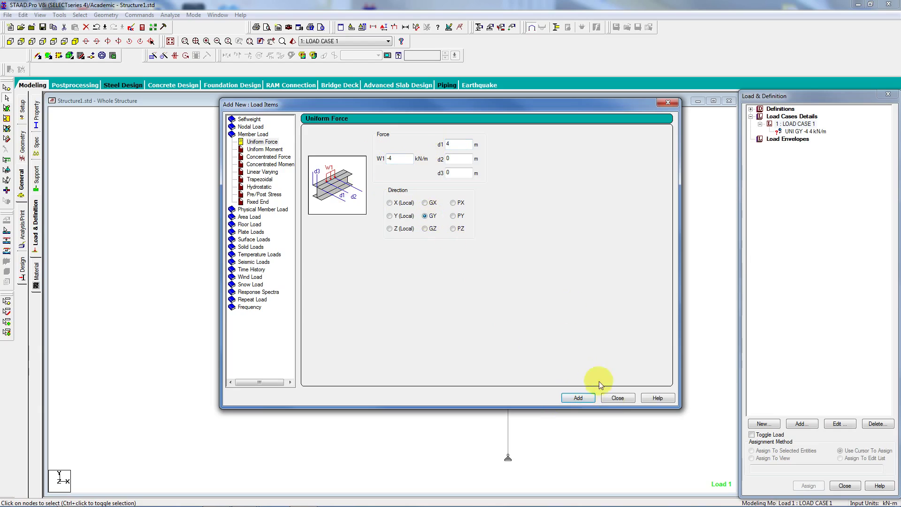
pyautogui.click(617, 397)
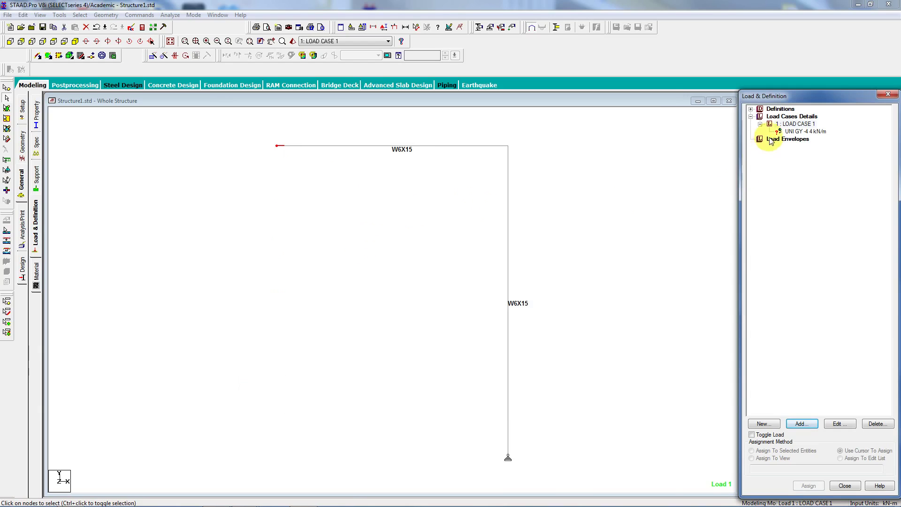
pyautogui.doubleClick(781, 123)
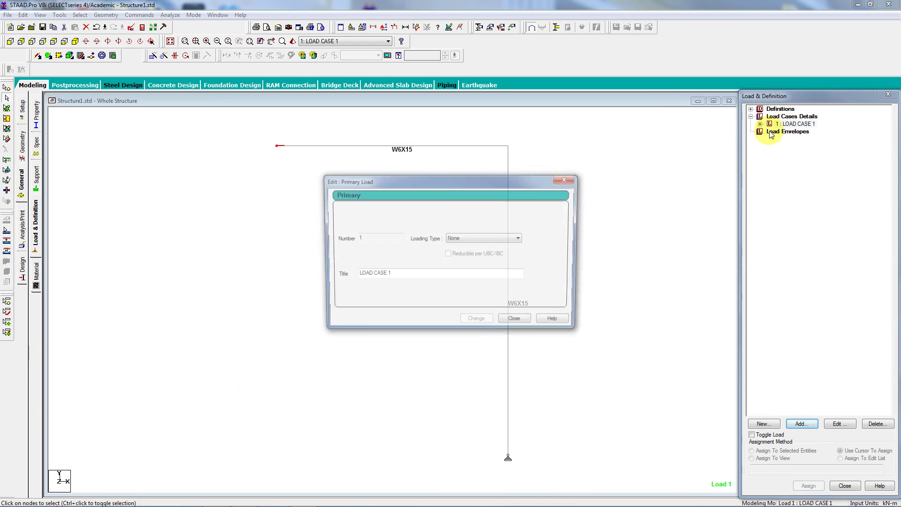
pyautogui.click(515, 319)
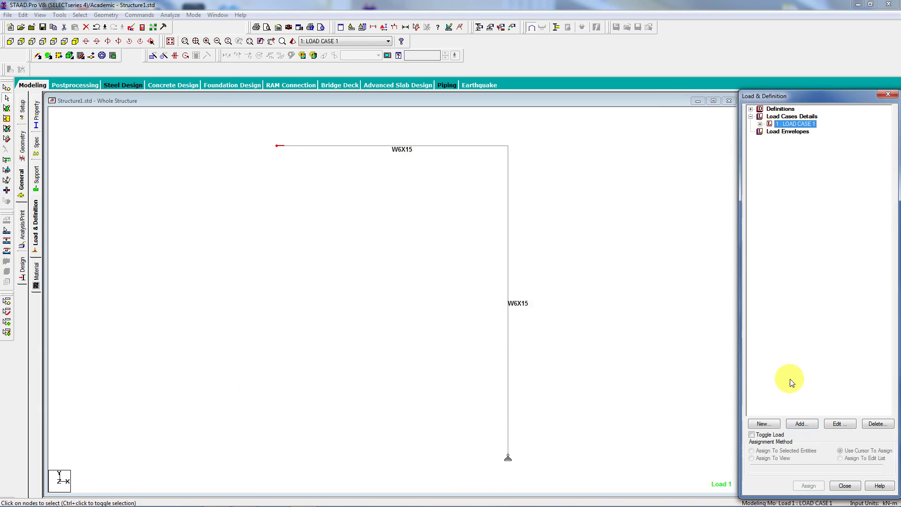
# Add a uniform force item W1 = -1.5 kN/m, d2 = 10 m, acting in direction GX
pyautogui.click(800, 423)
pyautogui.click(254, 141)
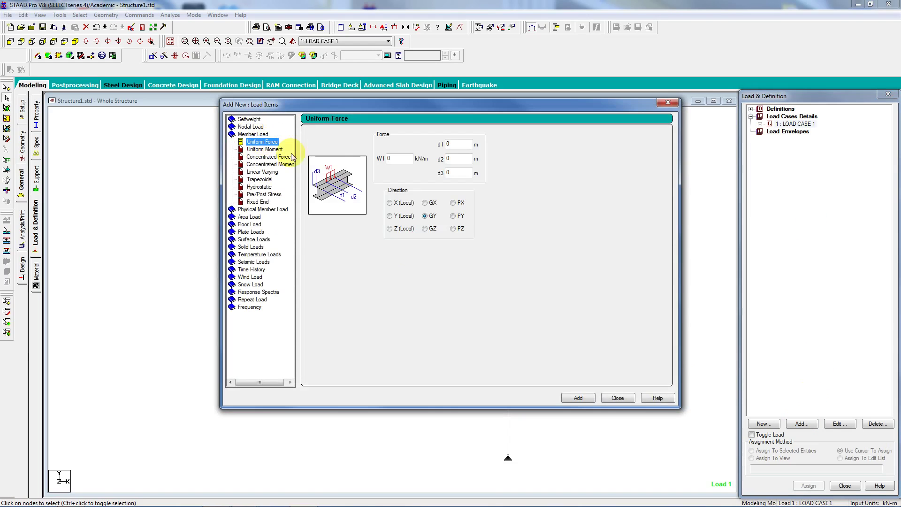
pyautogui.click(265, 149)
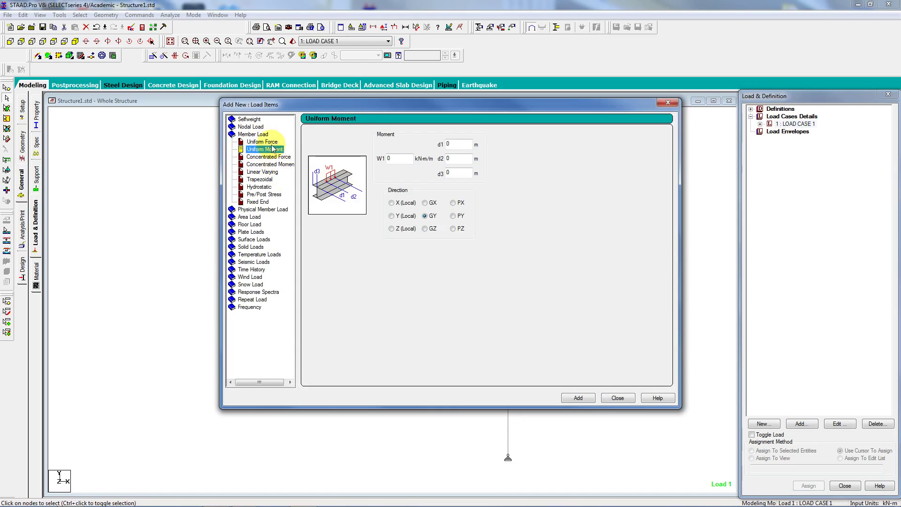
pyautogui.click(262, 141)
pyautogui.doubleClick(387, 159)
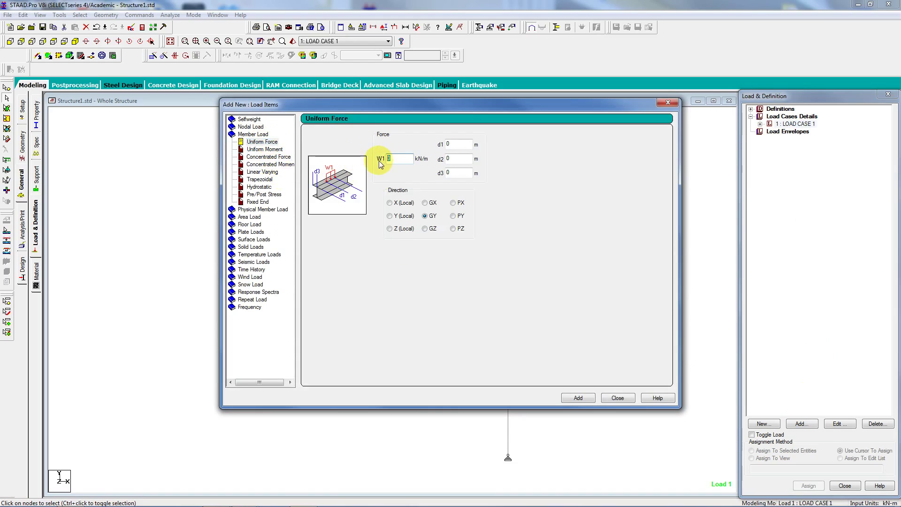
pyautogui.write('1.5')
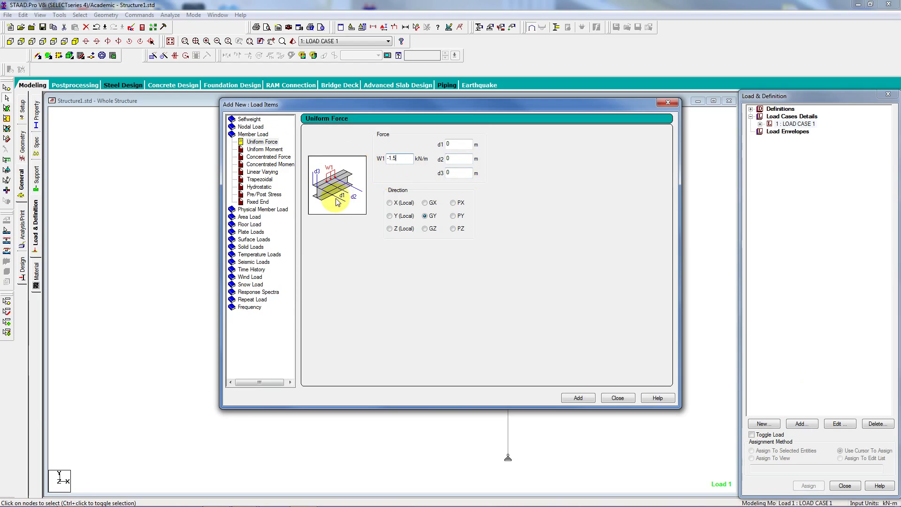
pyautogui.doubleClick(449, 158)
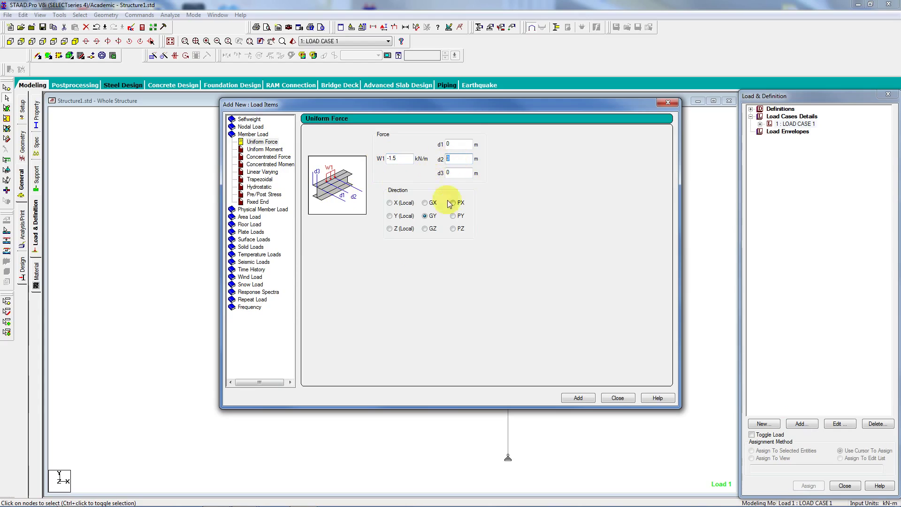
pyautogui.write('10')
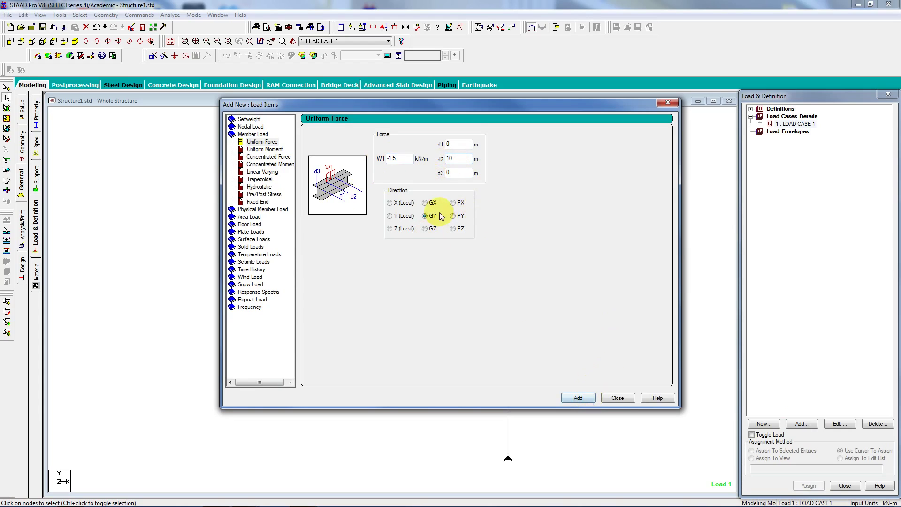
pyautogui.click(425, 202)
pyautogui.click(576, 398)
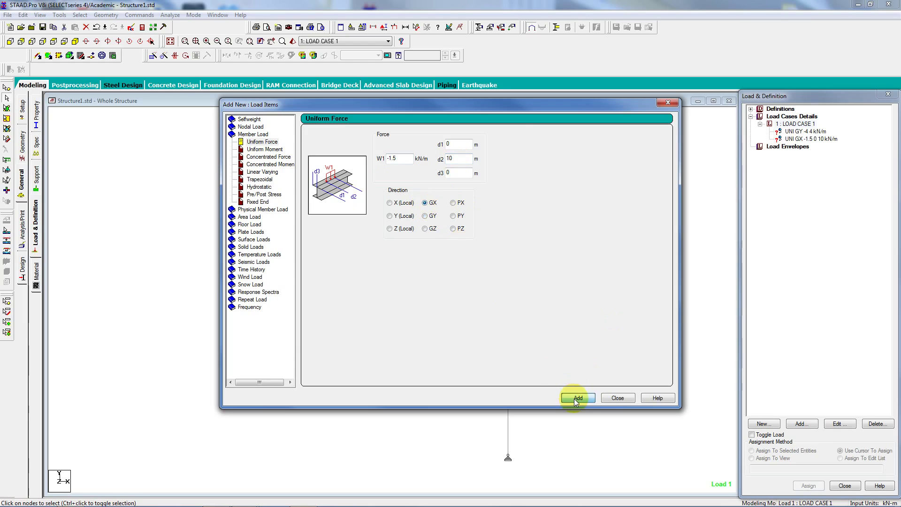
pyautogui.click(618, 398)
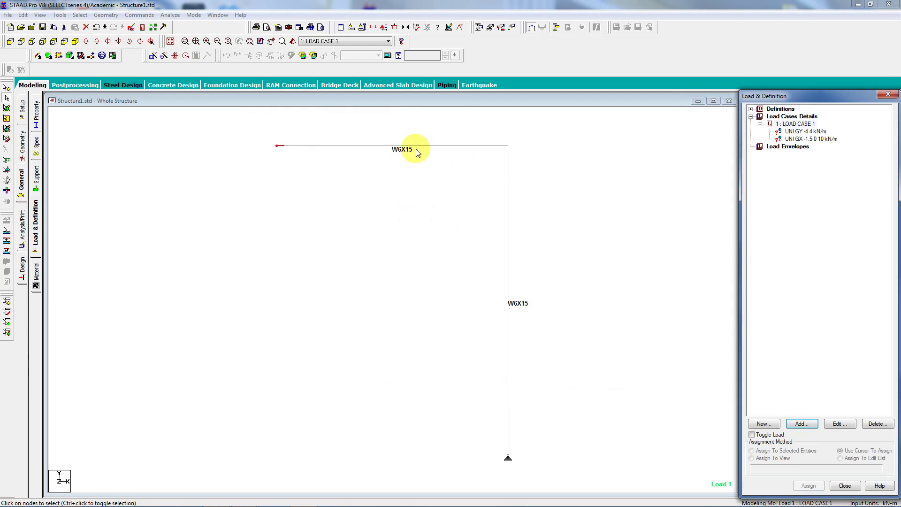
# Assign the -4.4 kN/m GY uniform load to the top beam
pyautogui.click(798, 132)
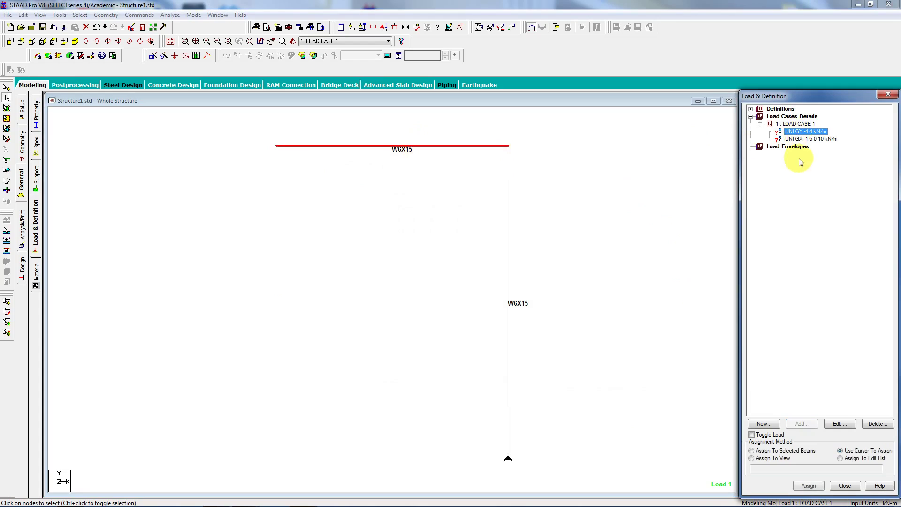
pyautogui.click(767, 451)
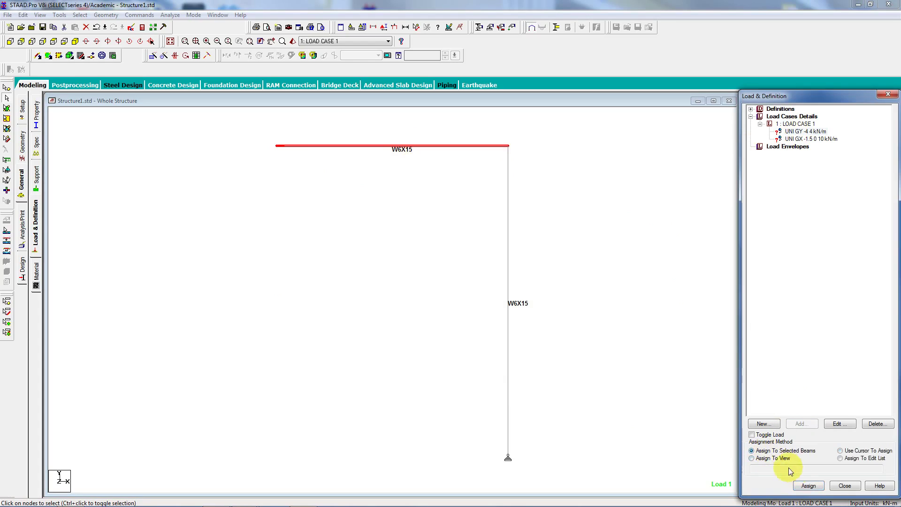
pyautogui.click(808, 485)
pyautogui.click(819, 322)
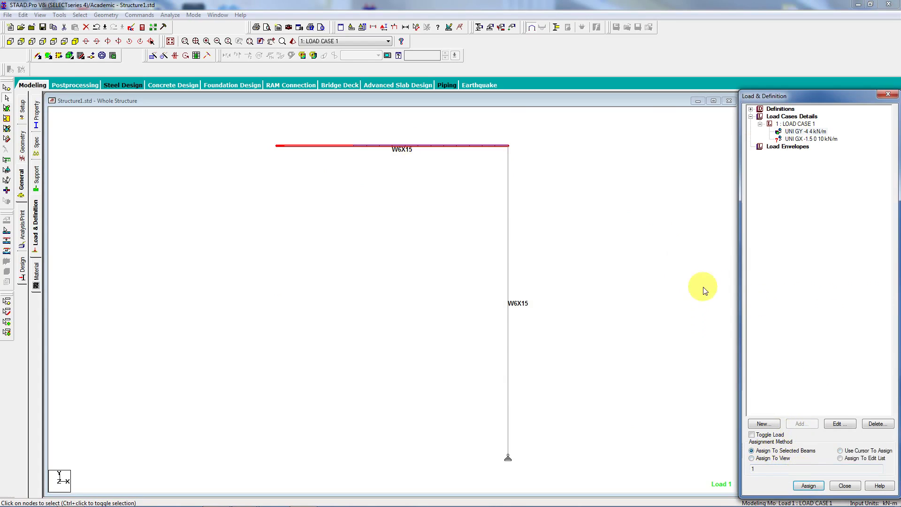
# Assign the -1.5 kN/m GX load to the column and display the loads
pyautogui.click(508, 205)
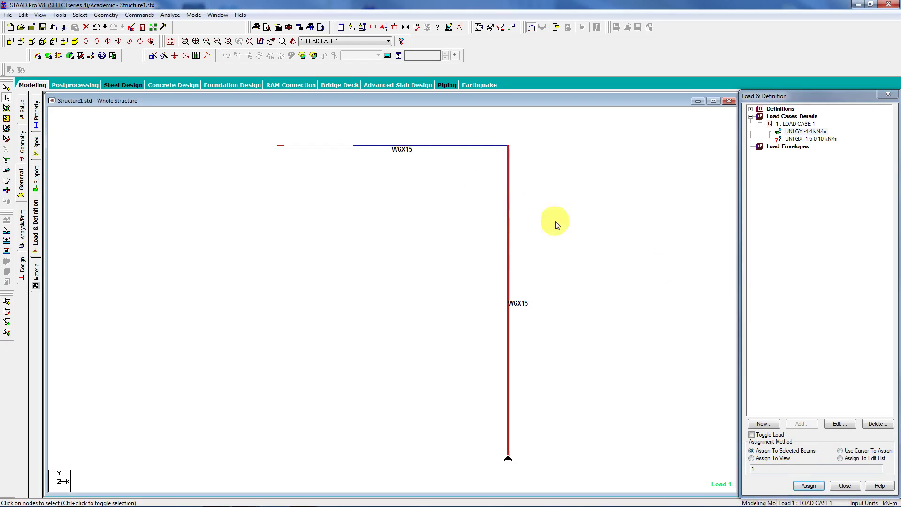
pyautogui.click(813, 140)
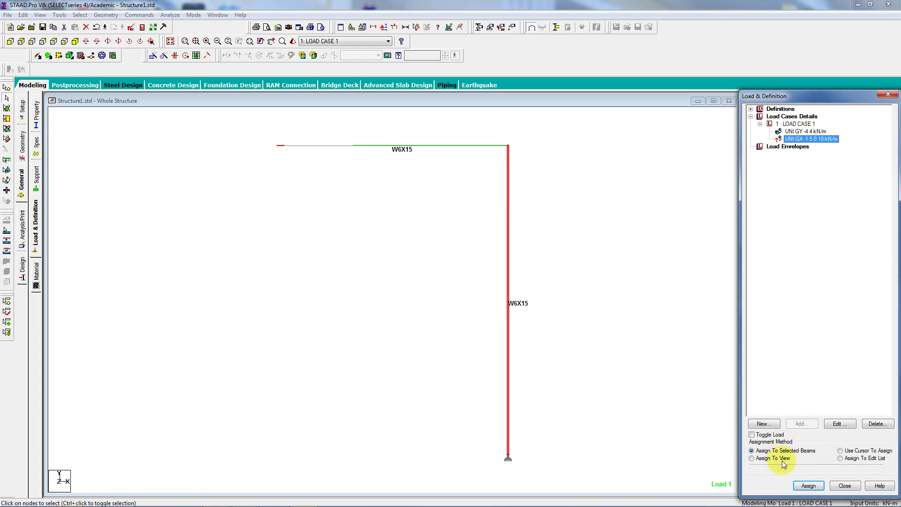
pyautogui.click(802, 485)
pyautogui.click(820, 320)
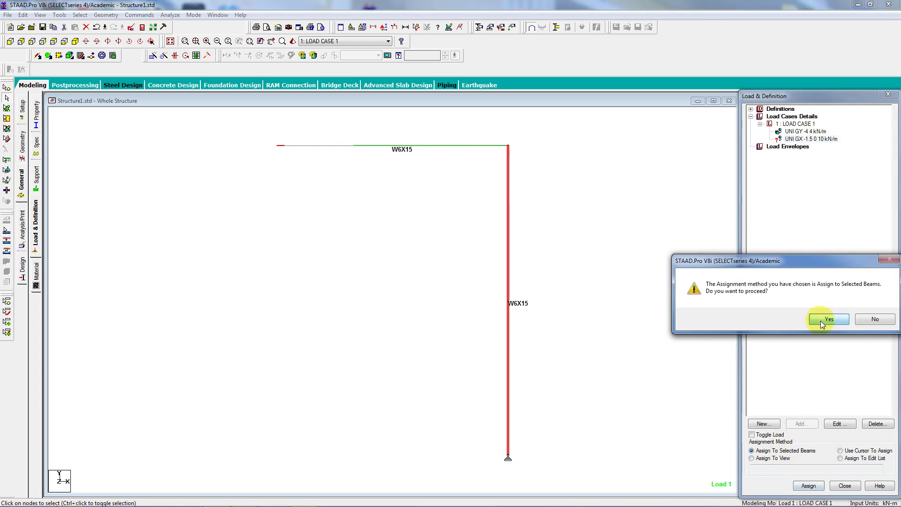
pyautogui.click(394, 26)
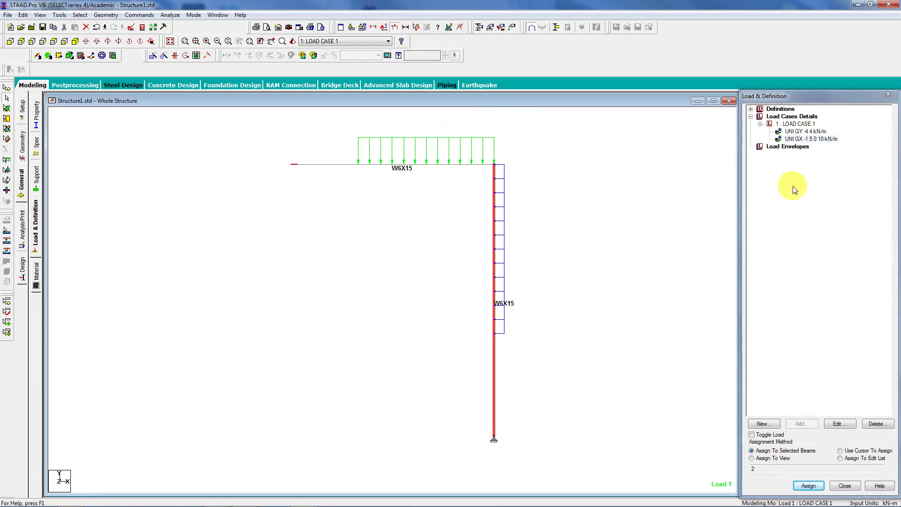
# Select the top beam and open the input command file, saving the model first
pyautogui.click(453, 165)
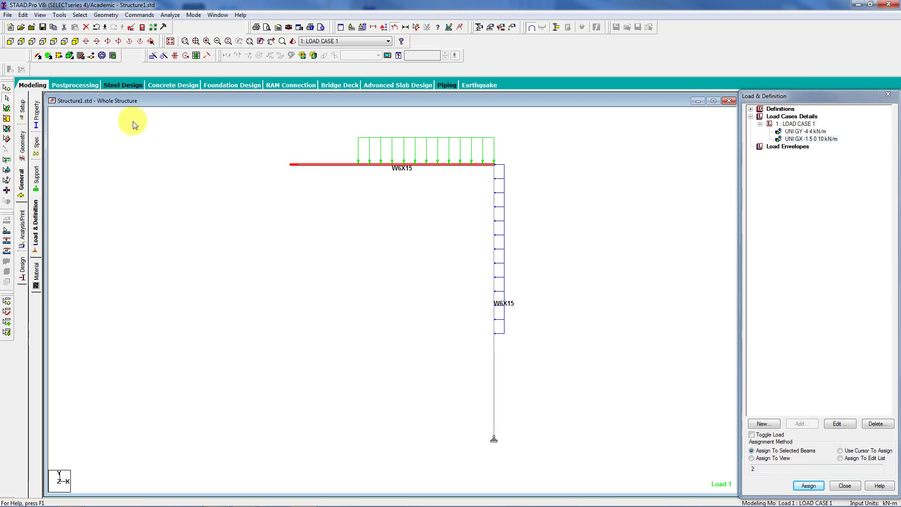
pyautogui.click(22, 15)
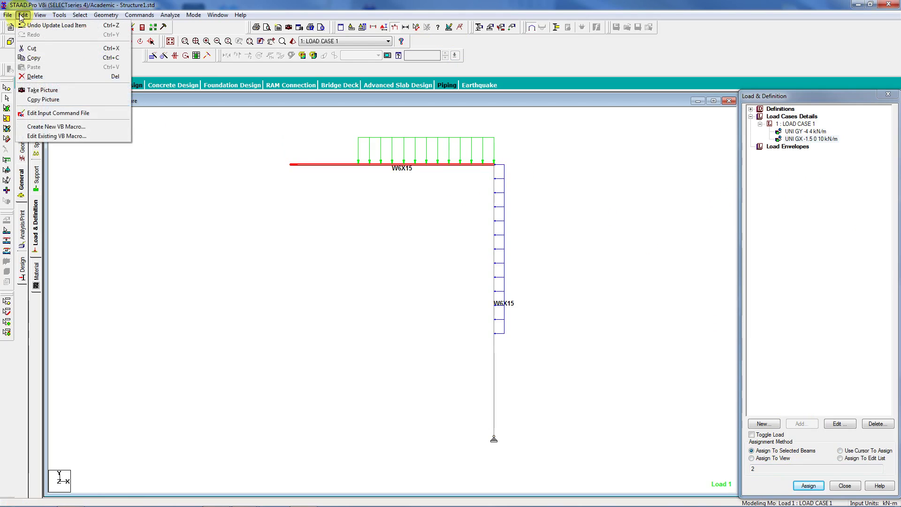
pyautogui.click(51, 113)
pyautogui.click(393, 271)
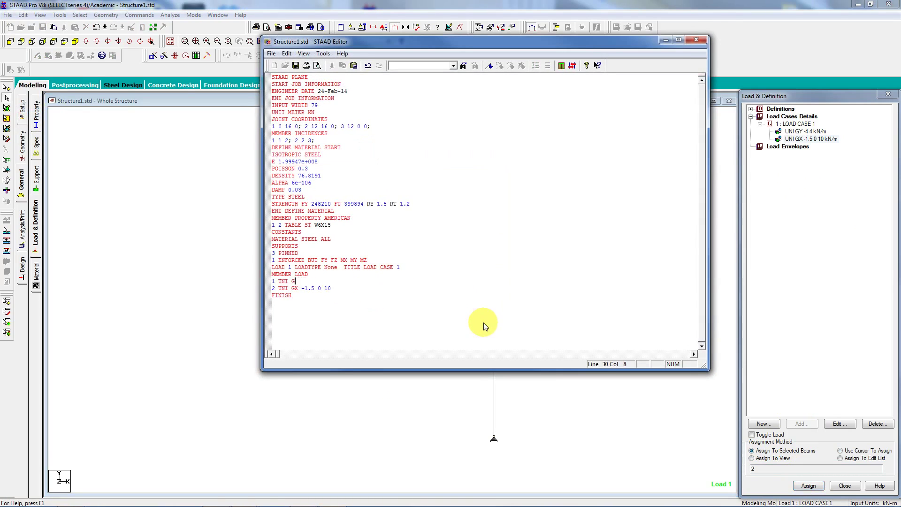
# Delete member 1's '1 UNI GY' load line and save the input file on closing
pyautogui.press('BackSpace')
pyautogui.press('BackSpace')
pyautogui.press('BackSpace')
pyautogui.press('BackSpace')
pyautogui.press('BackSpace')
pyautogui.press('BackSpace')
pyautogui.press('BackSpace')
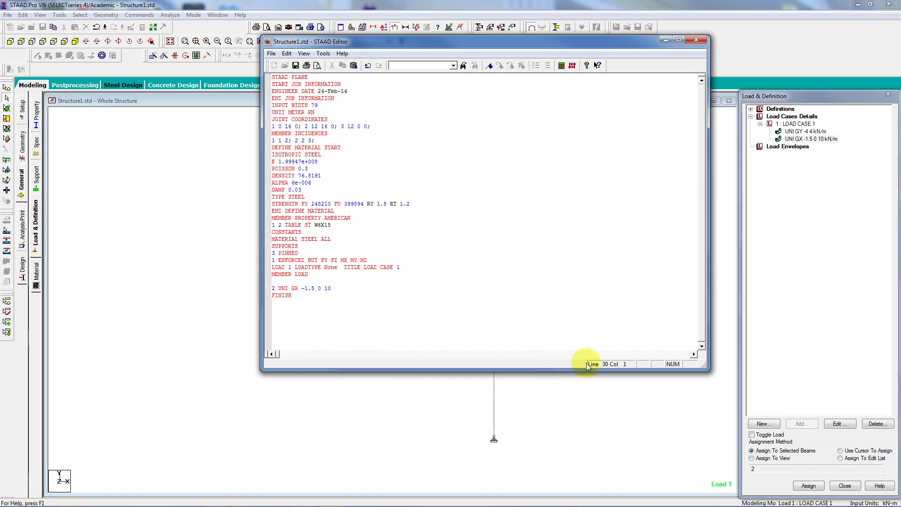
pyautogui.click(696, 40)
pyautogui.click(448, 228)
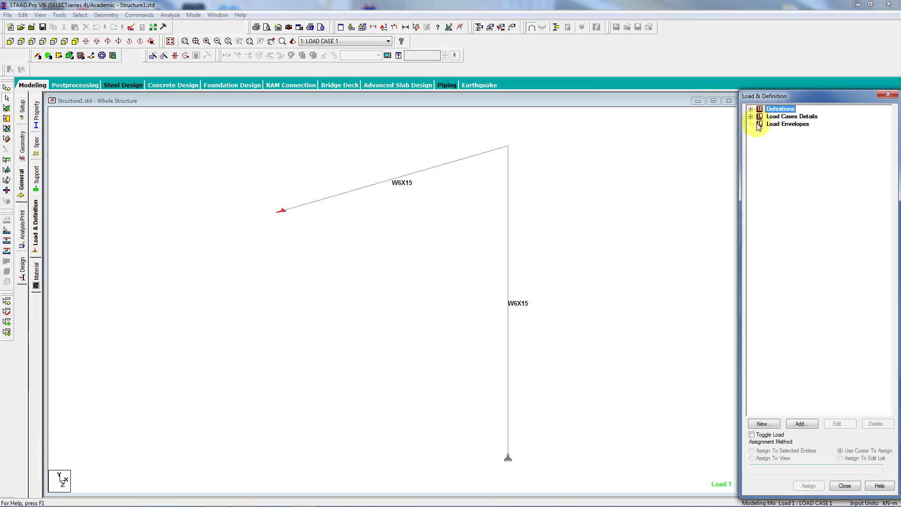
# Add a concentrated GY force P = -4 kN at d1 = 4 m to LOAD CASE 1
pyautogui.click(750, 116)
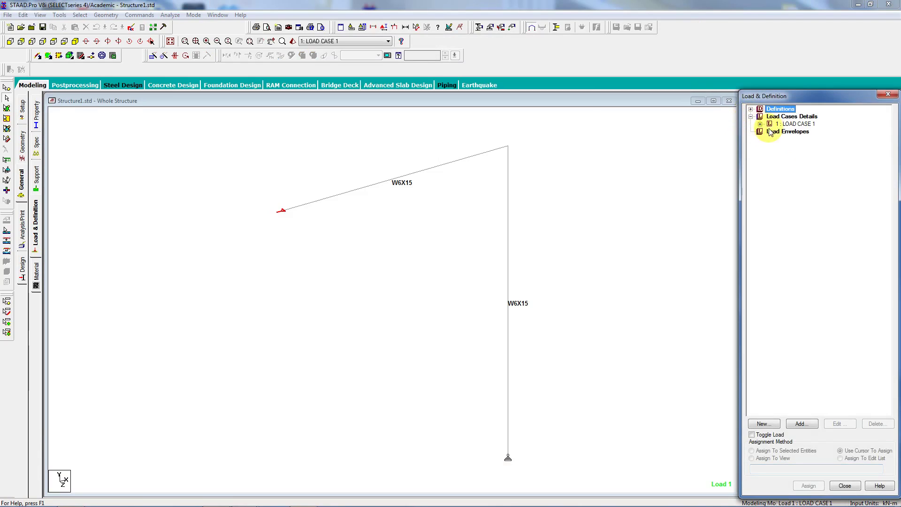
pyautogui.click(759, 124)
pyautogui.click(797, 125)
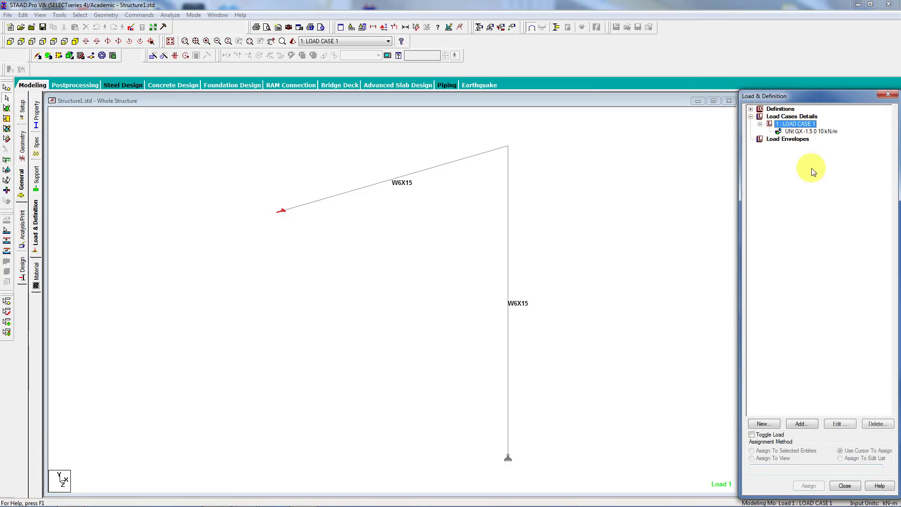
pyautogui.click(801, 424)
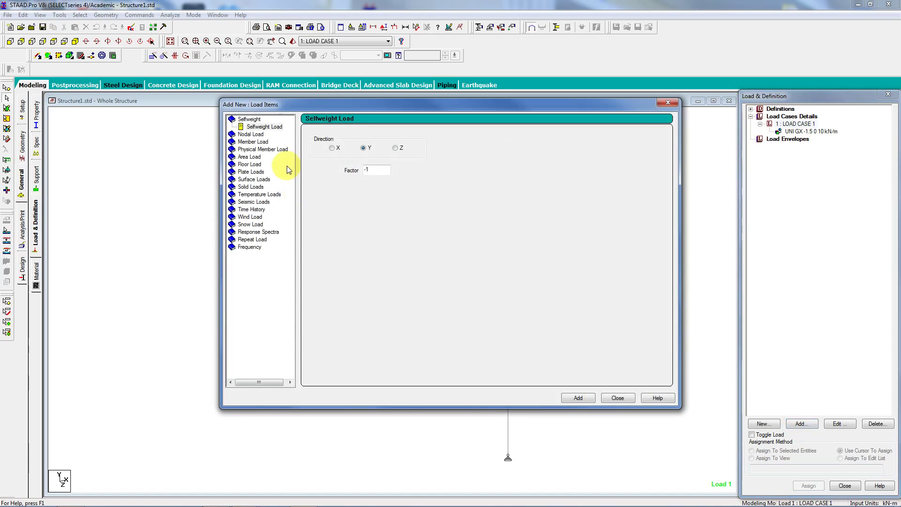
pyautogui.click(253, 141)
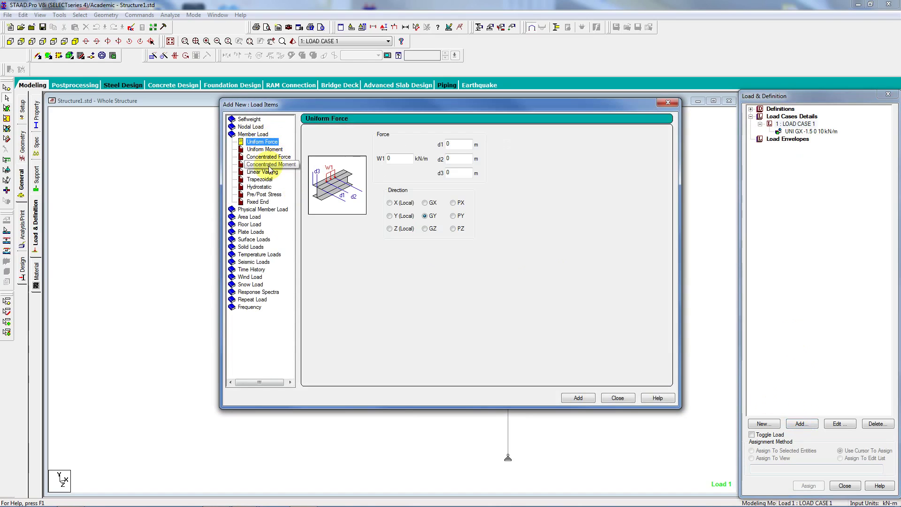
pyautogui.click(279, 158)
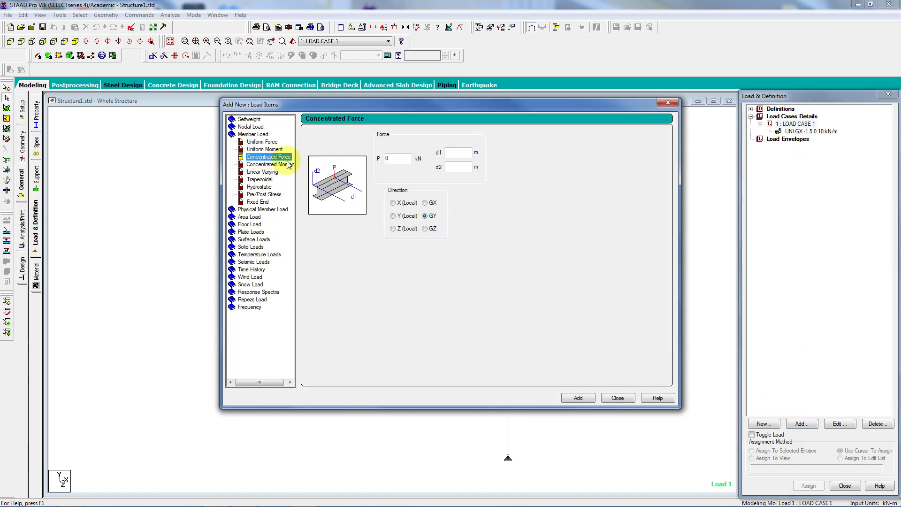
pyautogui.click(394, 158)
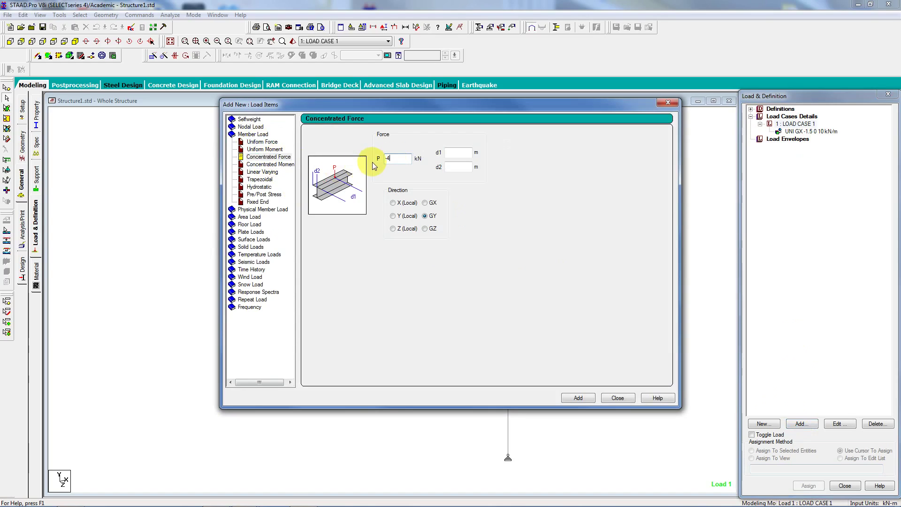
pyautogui.click(458, 153)
pyautogui.write('4')
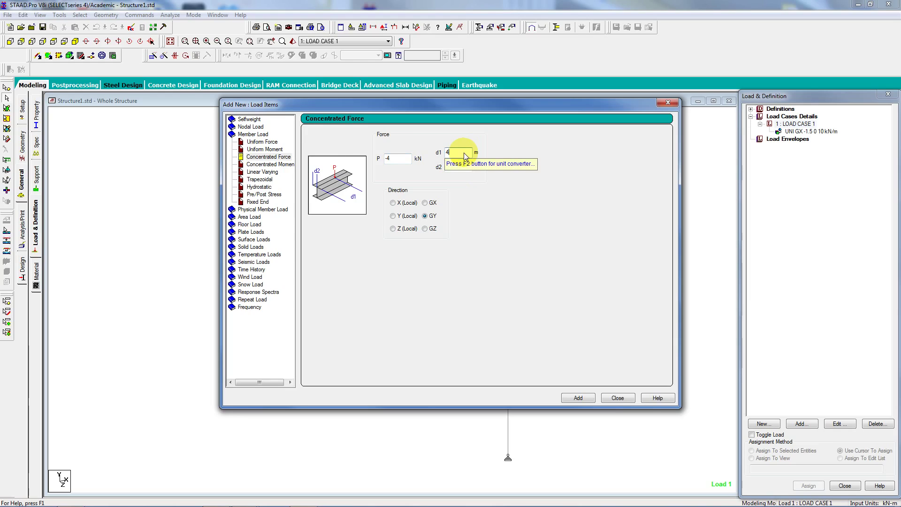
pyautogui.click(577, 396)
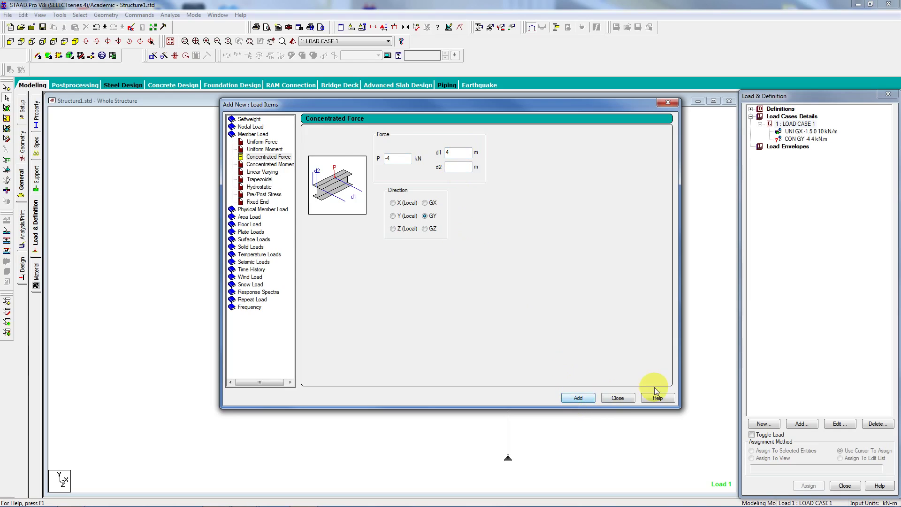
pyautogui.click(616, 397)
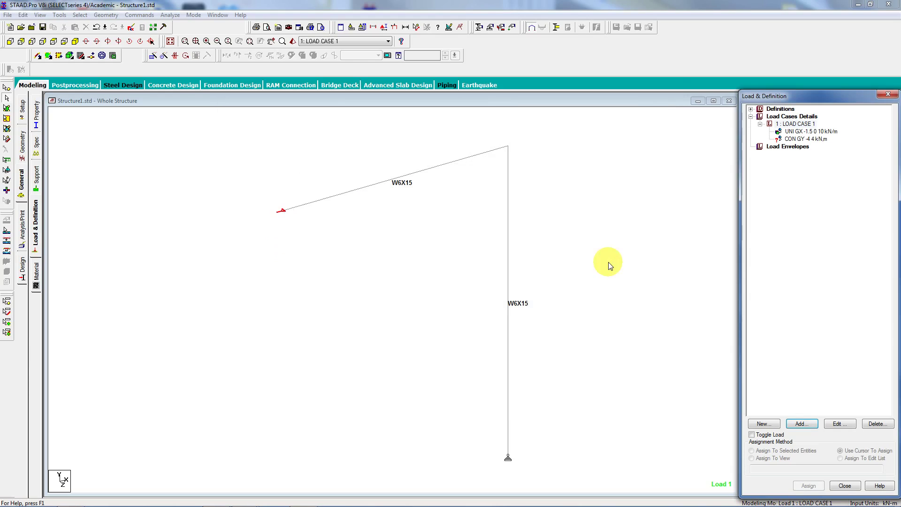
# Assign the 4 kN concentrated load (CON GY) to the sloped top beam
pyautogui.click(408, 182)
pyautogui.click(806, 138)
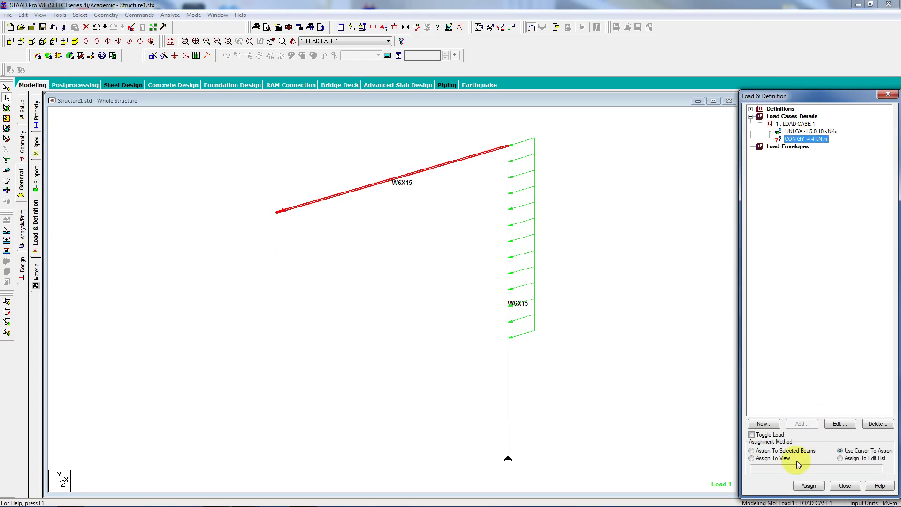
pyautogui.click(769, 451)
pyautogui.click(808, 485)
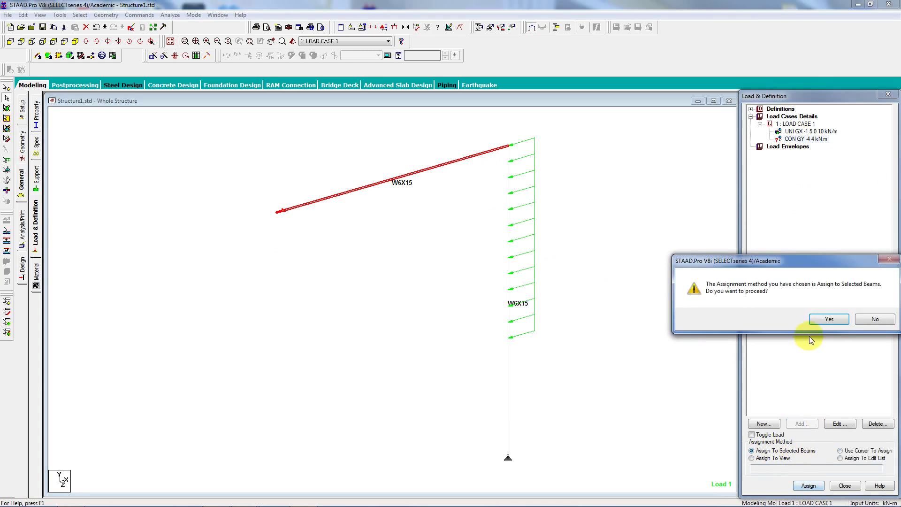
pyautogui.click(826, 319)
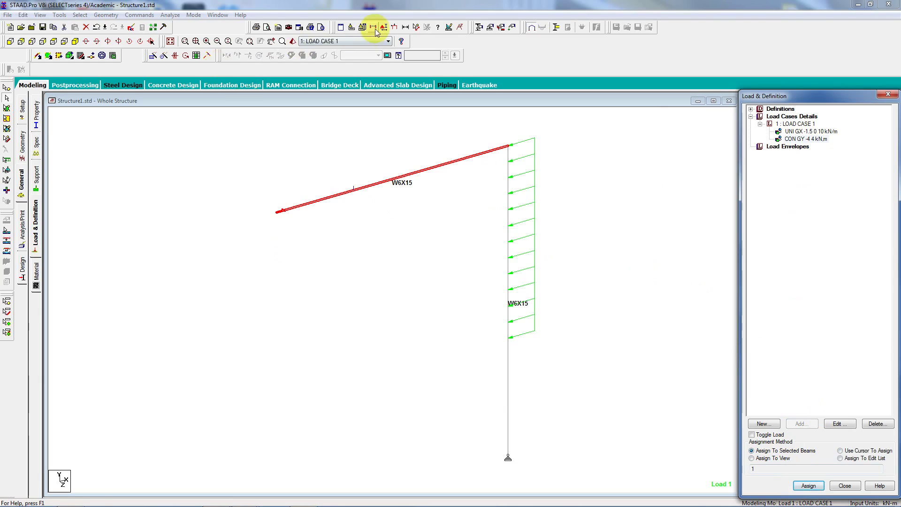
# Turn on load value labels in the diagram settings and add a Perform Analysis command
pyautogui.click(447, 29)
pyautogui.click(529, 131)
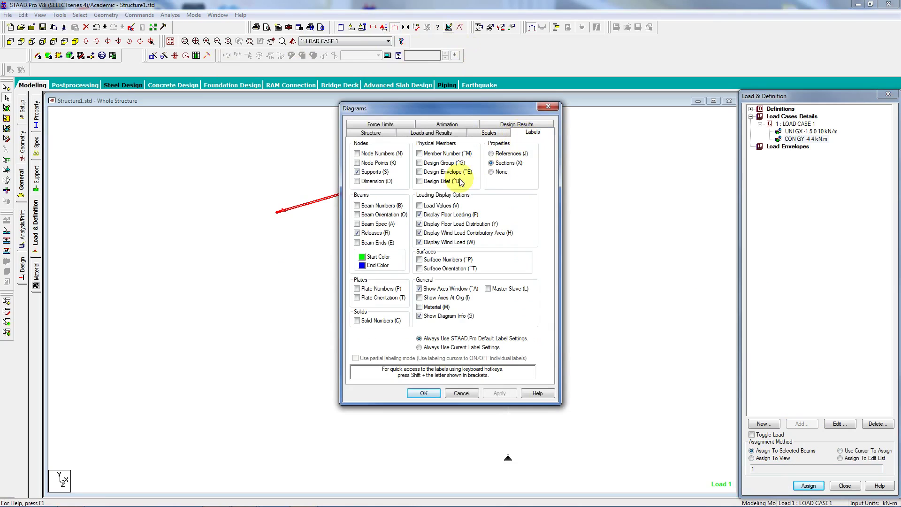
pyautogui.click(419, 205)
pyautogui.click(423, 393)
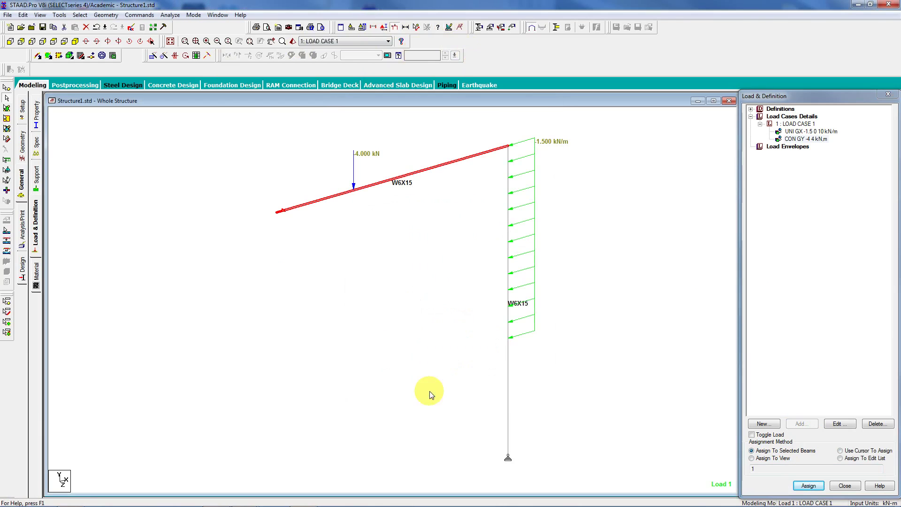
pyautogui.click(23, 229)
pyautogui.click(421, 357)
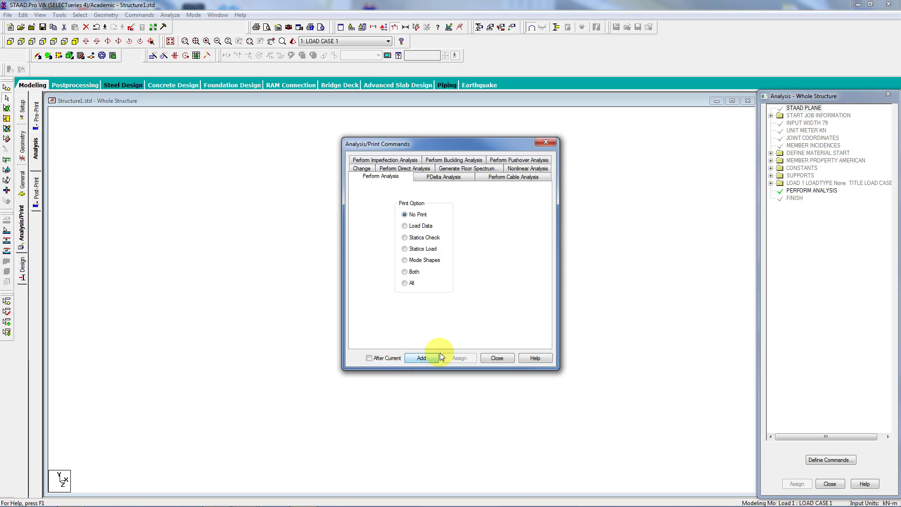
# Save the model and run the analysis, closing the report after 0 errors and 0 warnings
pyautogui.click(499, 358)
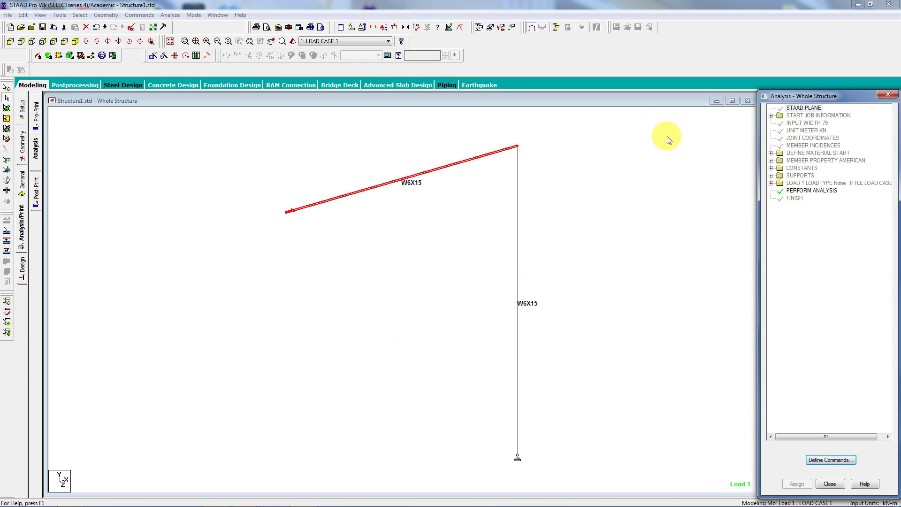
pyautogui.click(176, 15)
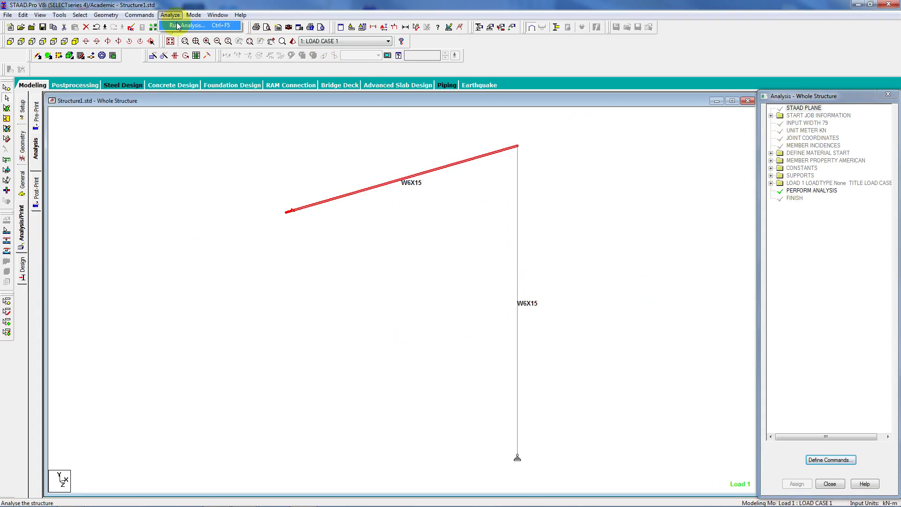
pyautogui.click(190, 23)
pyautogui.click(393, 270)
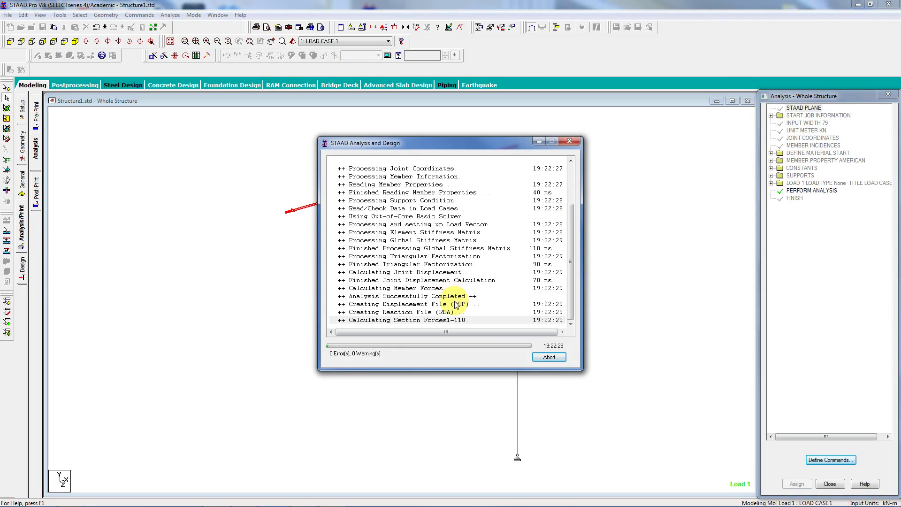
pyautogui.click(569, 141)
# Show support reactions for LOAD CASE 1 and drag node 1 and node 3 labels clear
pyautogui.click(542, 28)
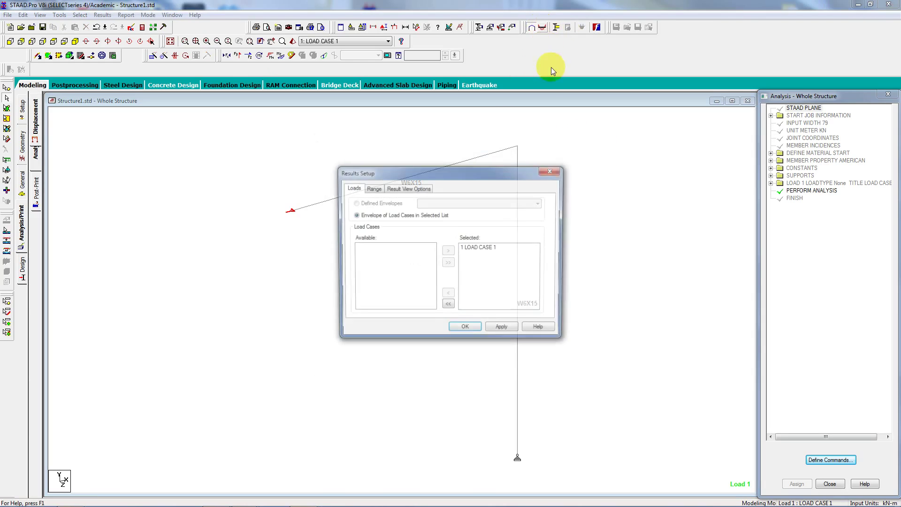
pyautogui.click(465, 331)
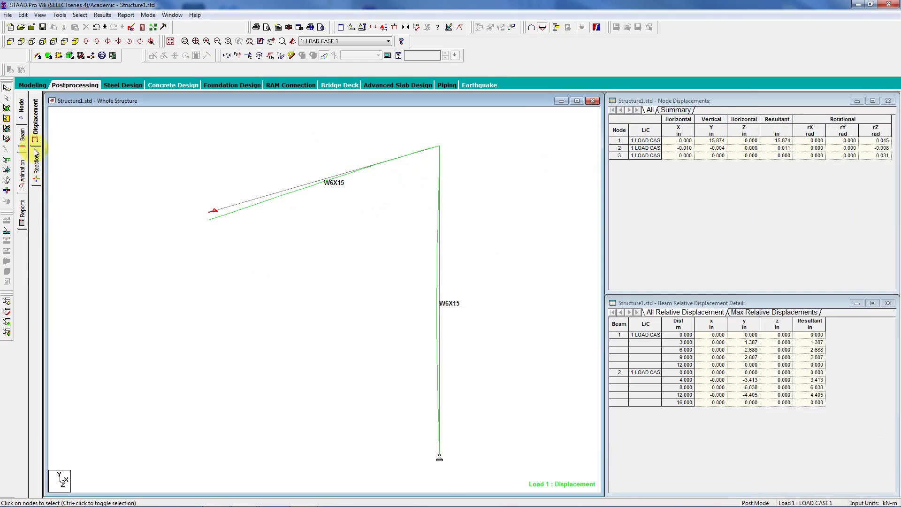
pyautogui.click(47, 180)
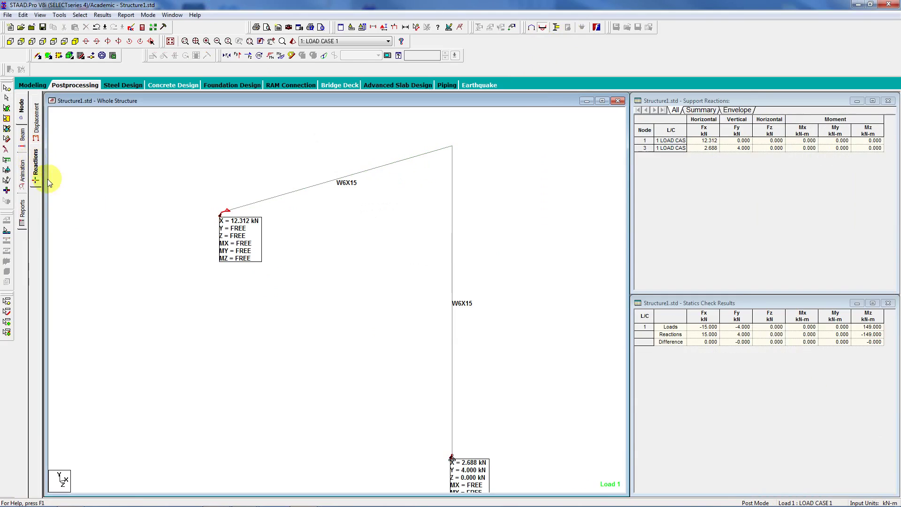
pyautogui.click(6, 98)
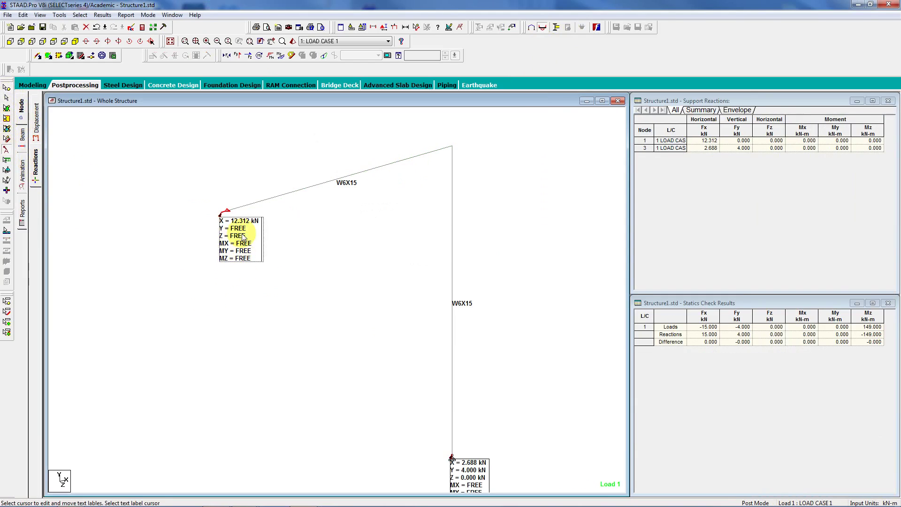
pyautogui.moveTo(240, 235); pyautogui.dragTo(219, 274)
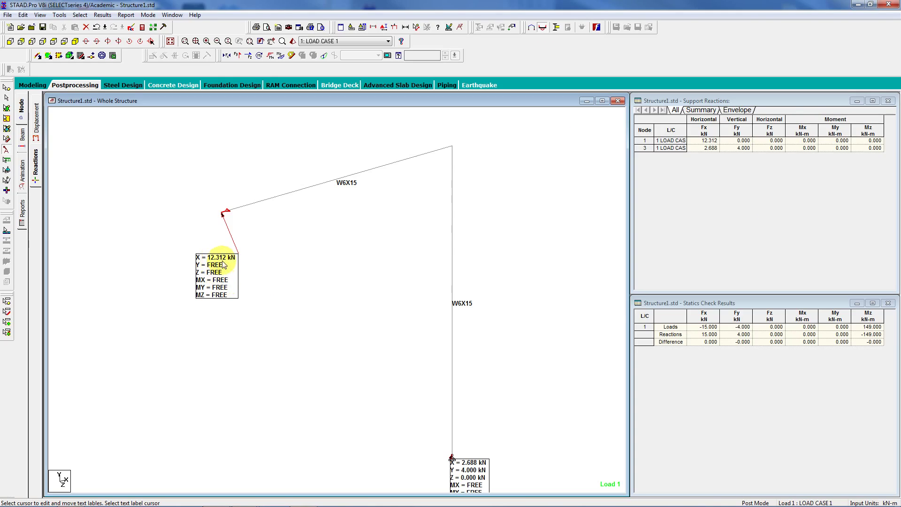
pyautogui.scroll(-2, 410, 362)
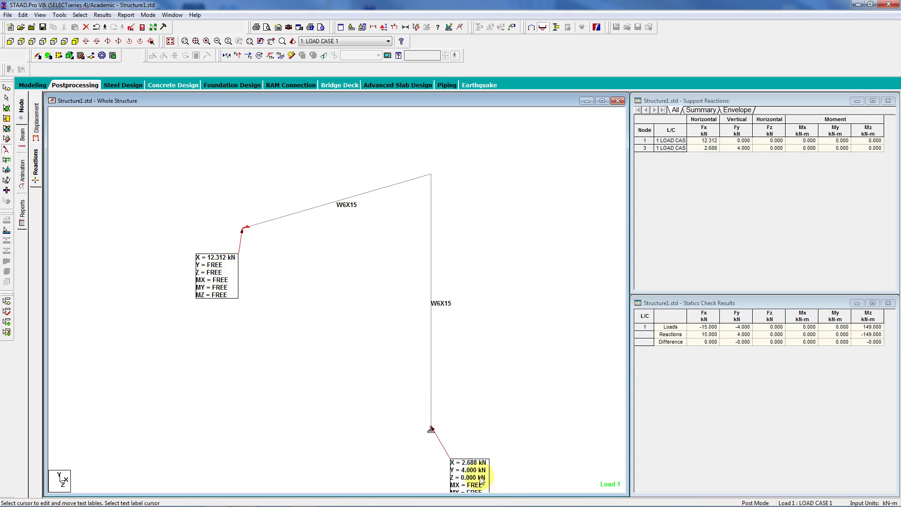
pyautogui.moveTo(482, 482); pyautogui.dragTo(527, 399)
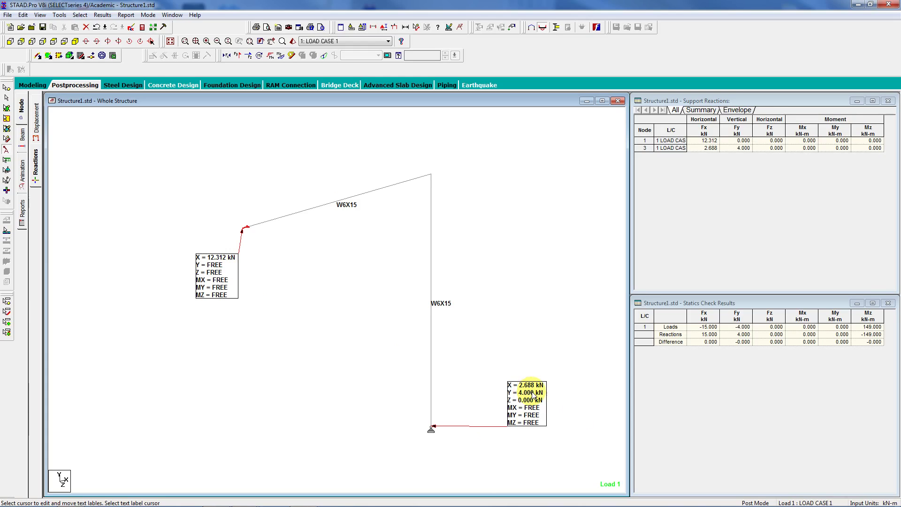
# Display the applied loads in front view and bring up the beam end forces
pyautogui.click(395, 27)
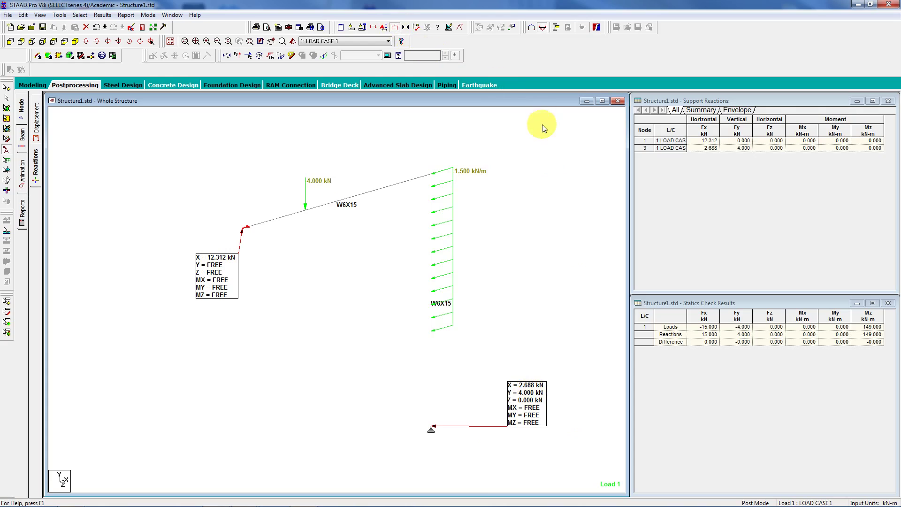
pyautogui.click(10, 42)
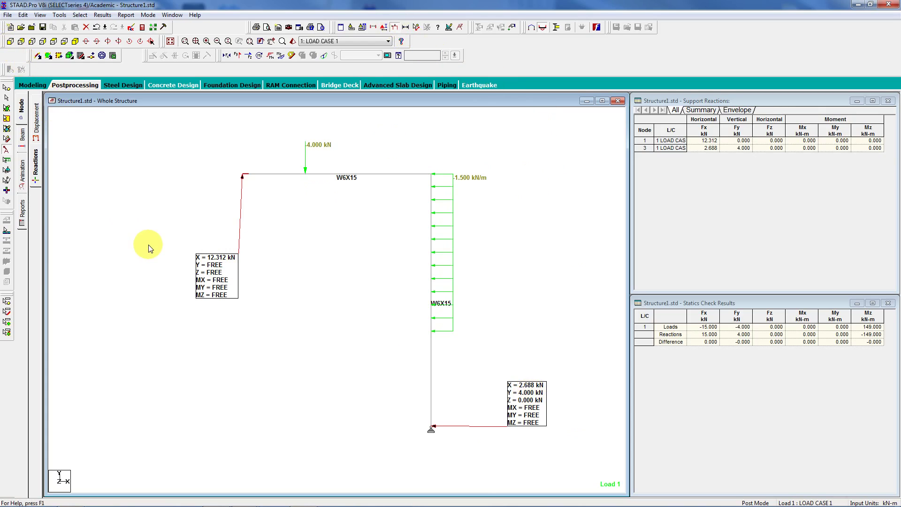
pyautogui.click(22, 135)
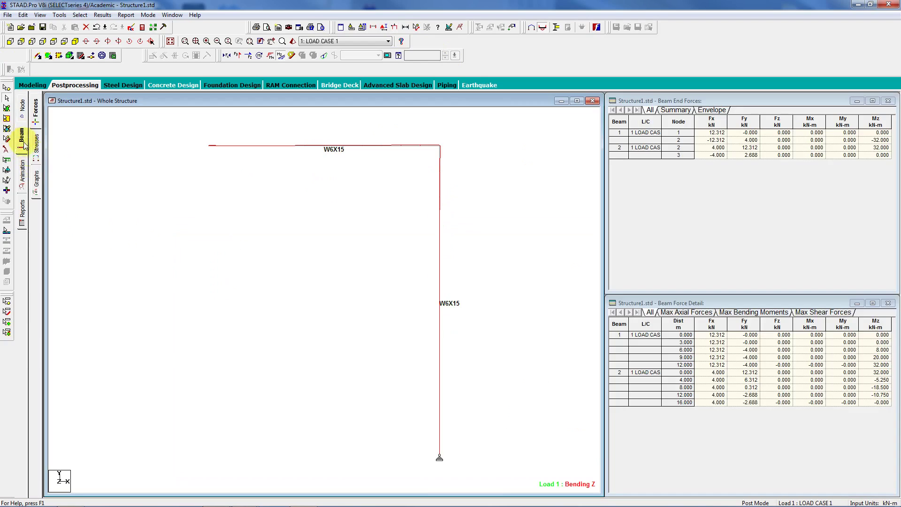
# Display beam 1's Mz, Fy and Fx graphs, peaking at 32 kN-m moment
pyautogui.click(36, 179)
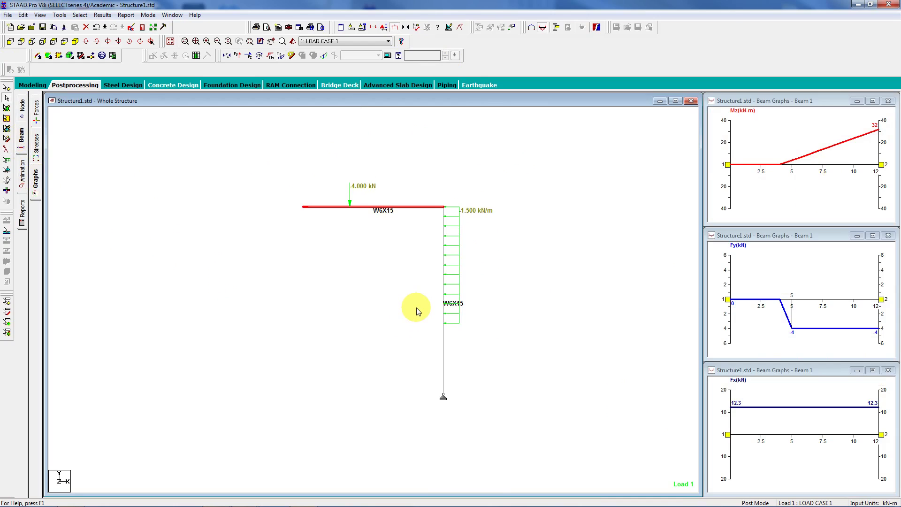
pyautogui.scroll(2, 409, 270)
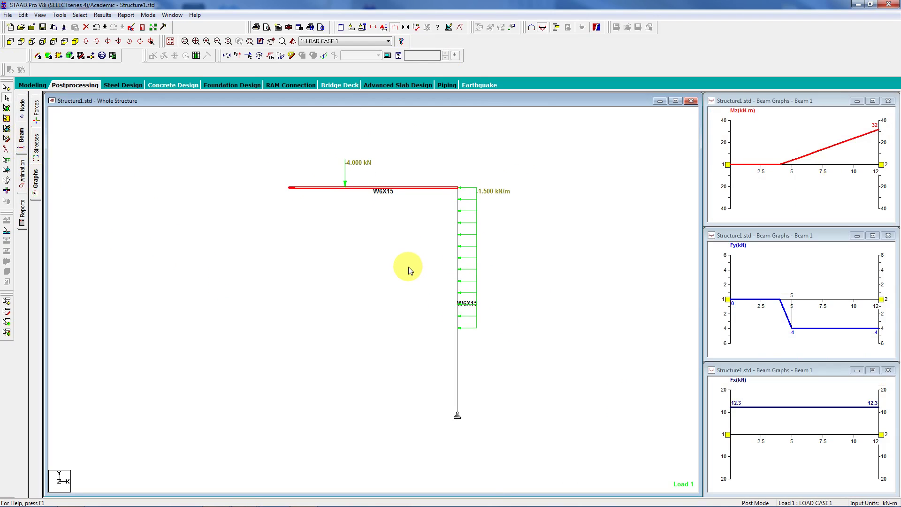